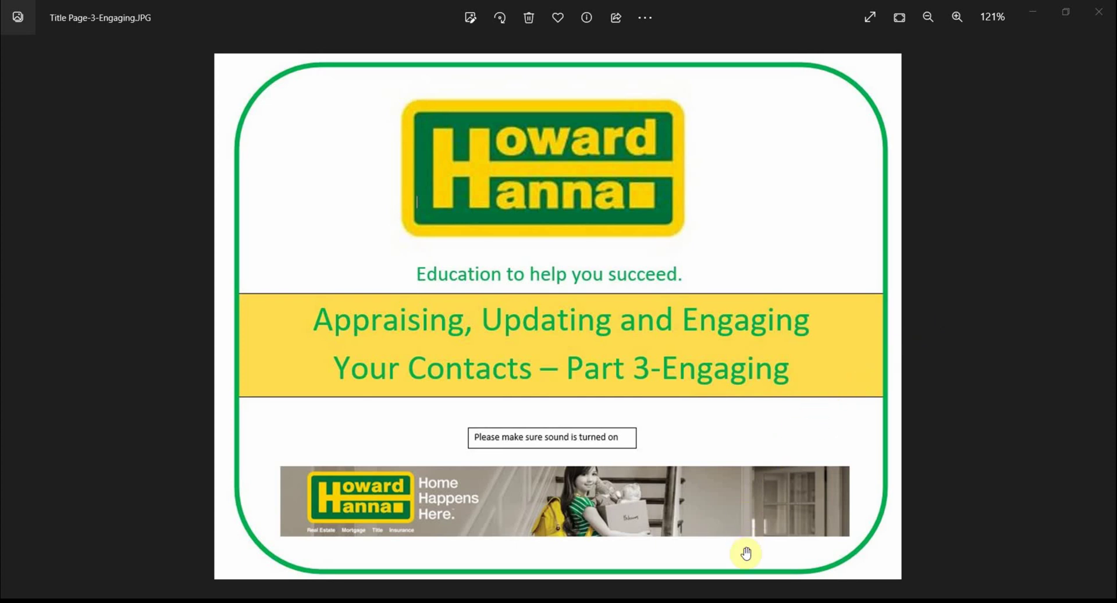
Advance to the page listing the engagement tools and switch to the MoxiEngage dashboard in the browser
mouse_move(743, 598)
click(787, 573)
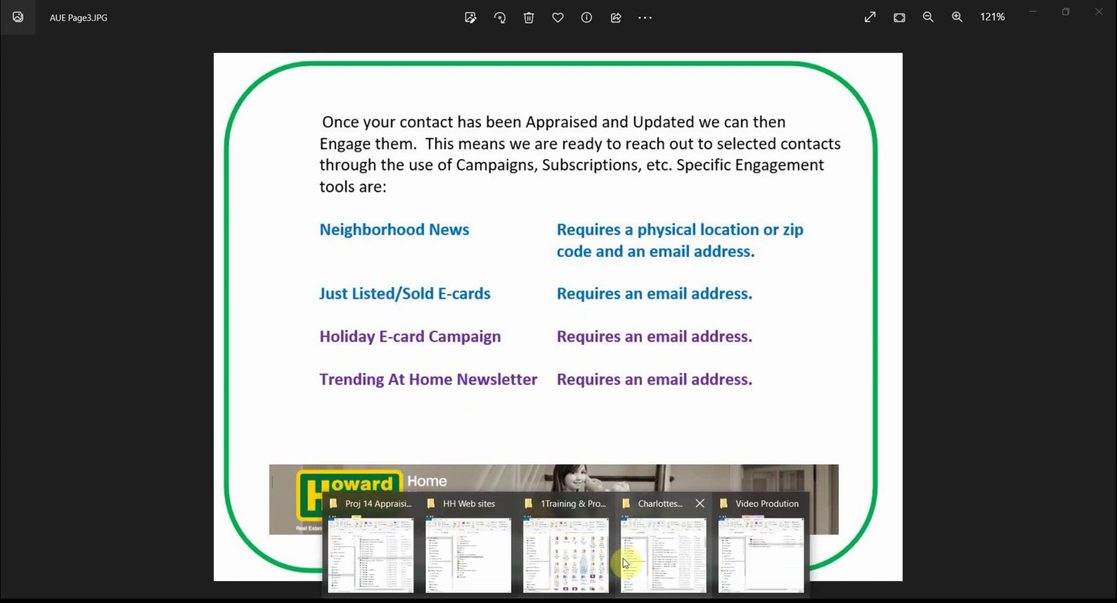
mouse_move(691, 587)
key(alt+Tab)
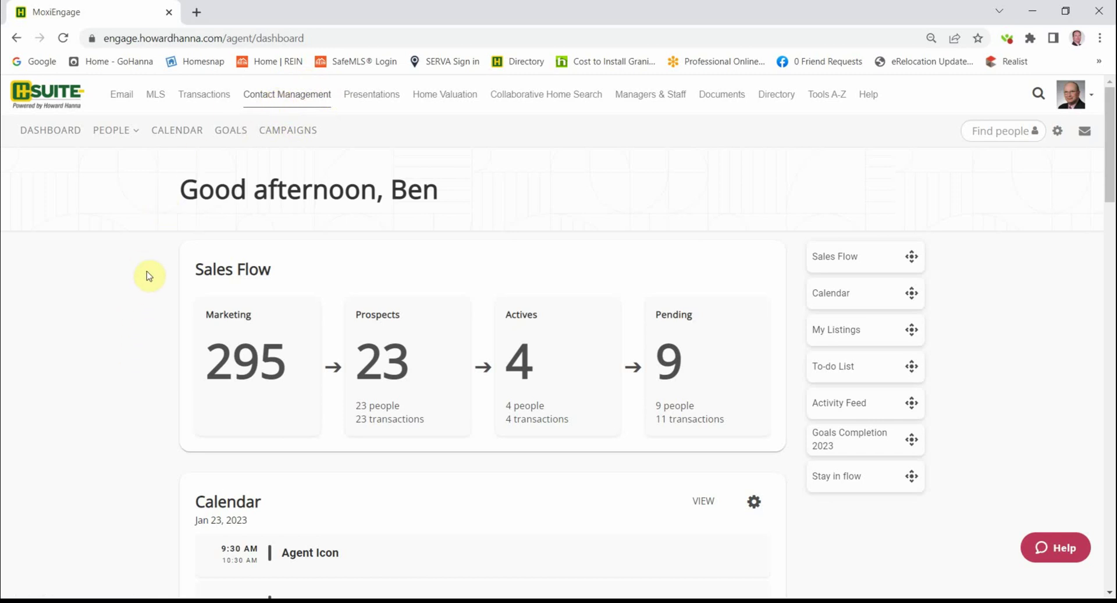
Open the most recently added seller contact, in the Pet People group, from the My People list
mouse_move(121, 131)
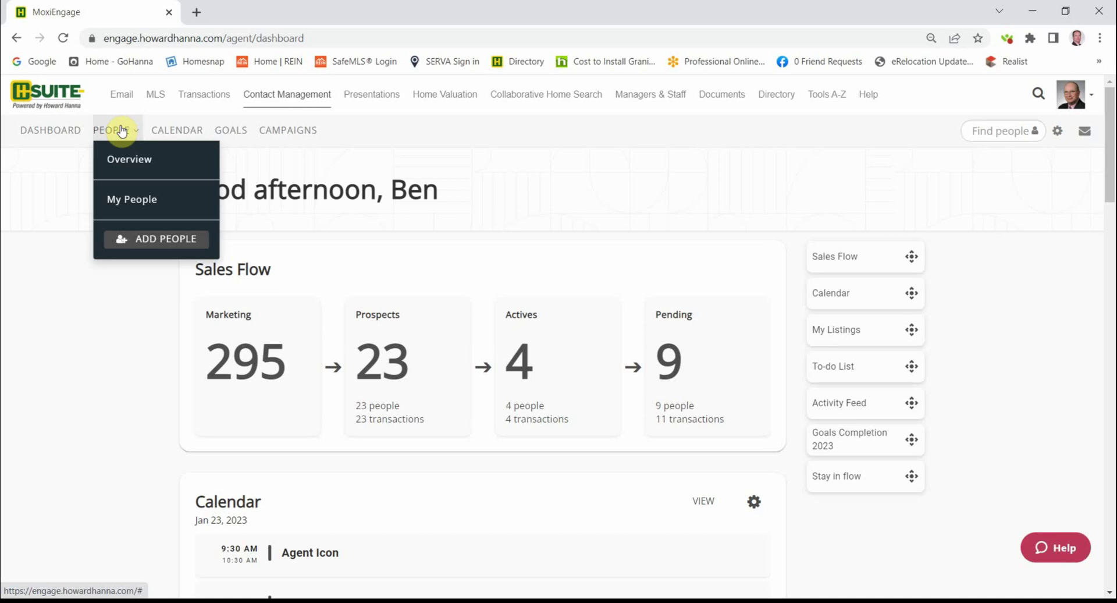
click(125, 204)
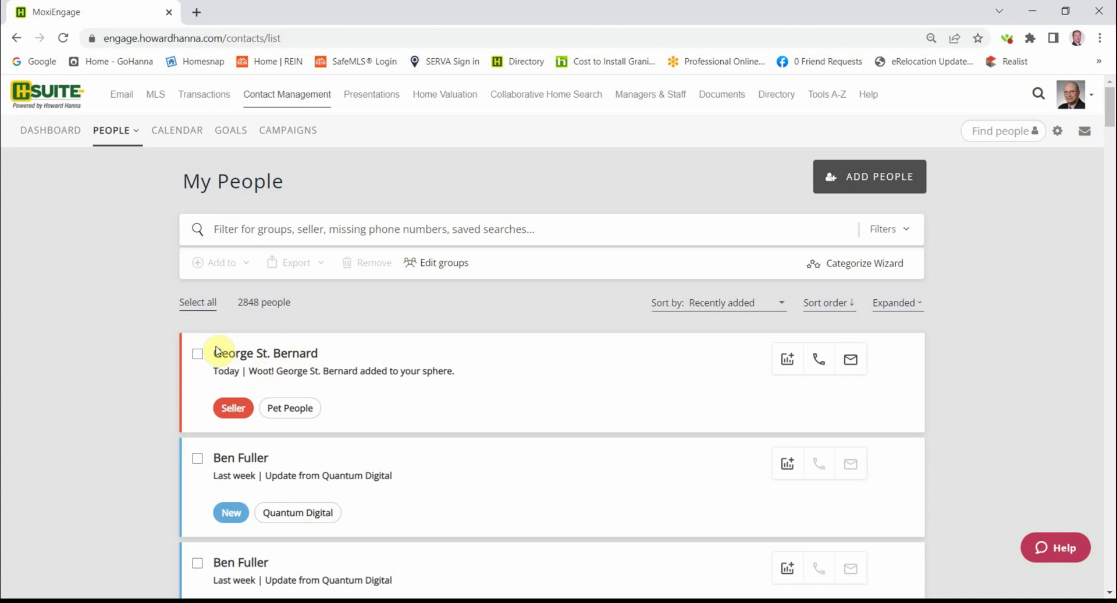
click(262, 357)
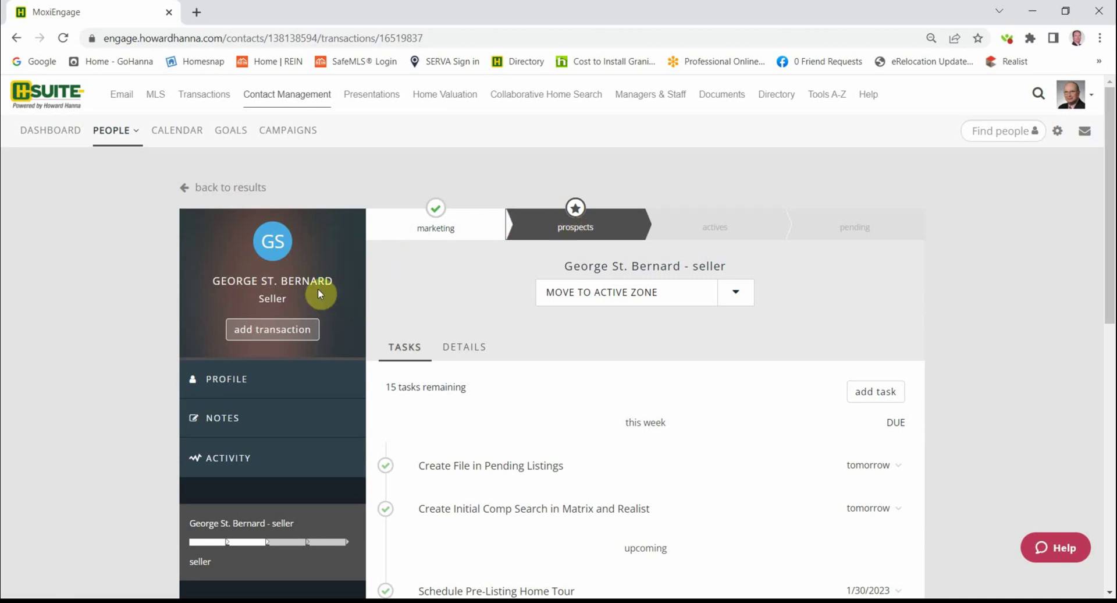
Open the contact's profile and review the phone, email and address details and the subscriptions section
scroll(318, 286, down, 1)
click(299, 312)
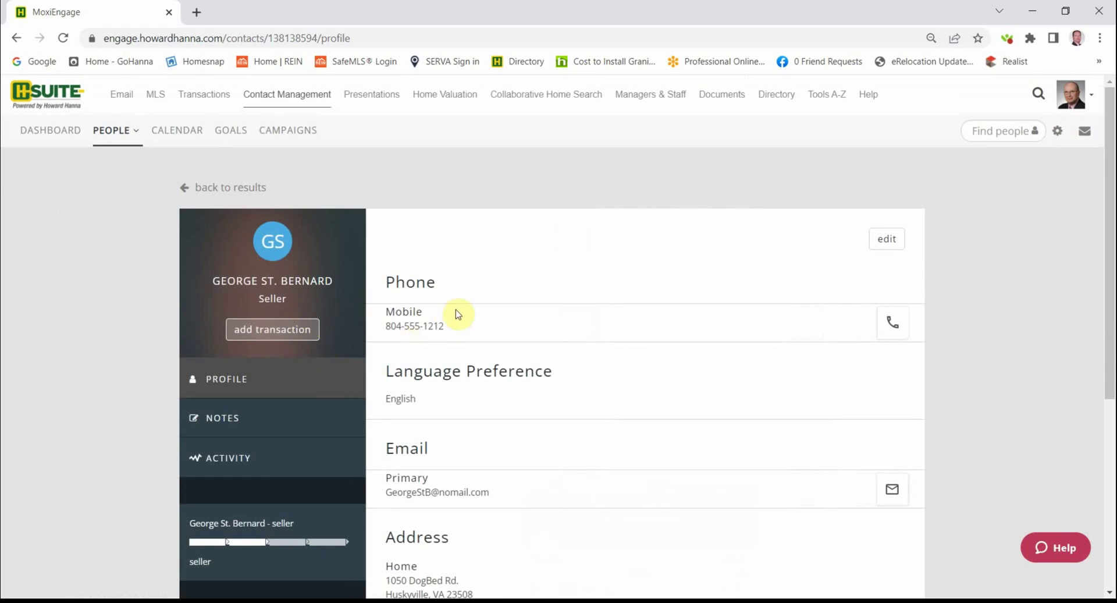
scroll(467, 316, down, 1)
scroll(467, 316, down, 2)
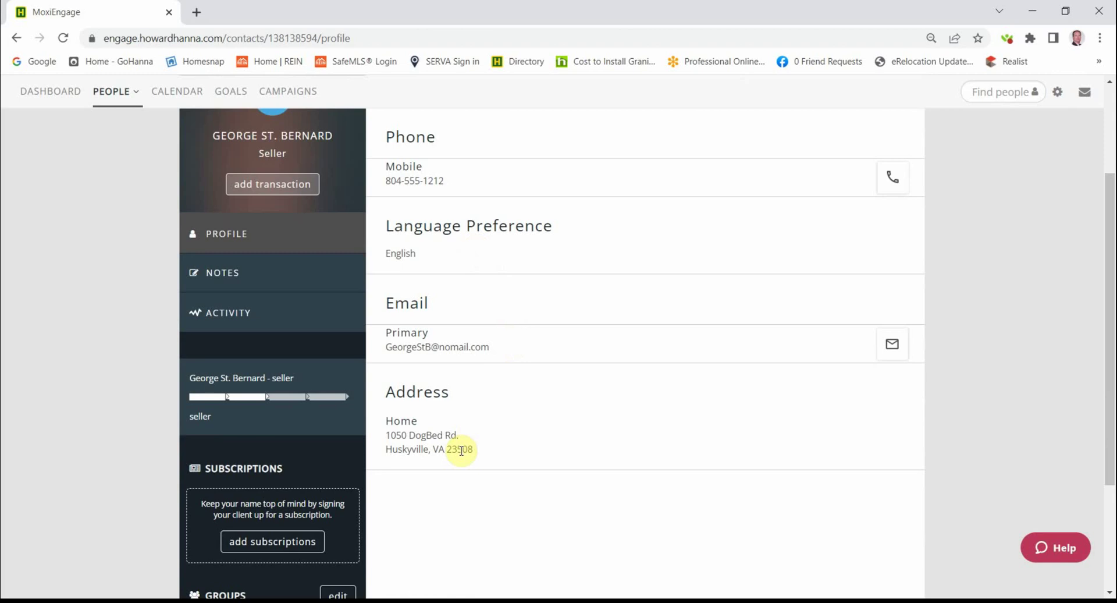
scroll(406, 444, down, 2)
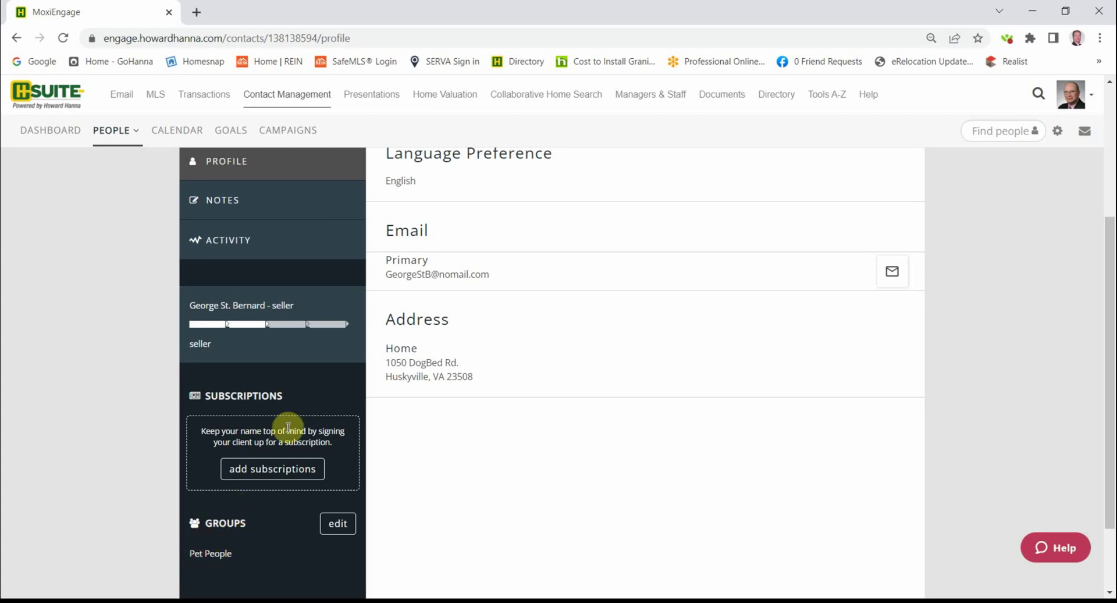
Start a Neighborhood News subscription for the contact using the Custom targeted search setup
click(270, 467)
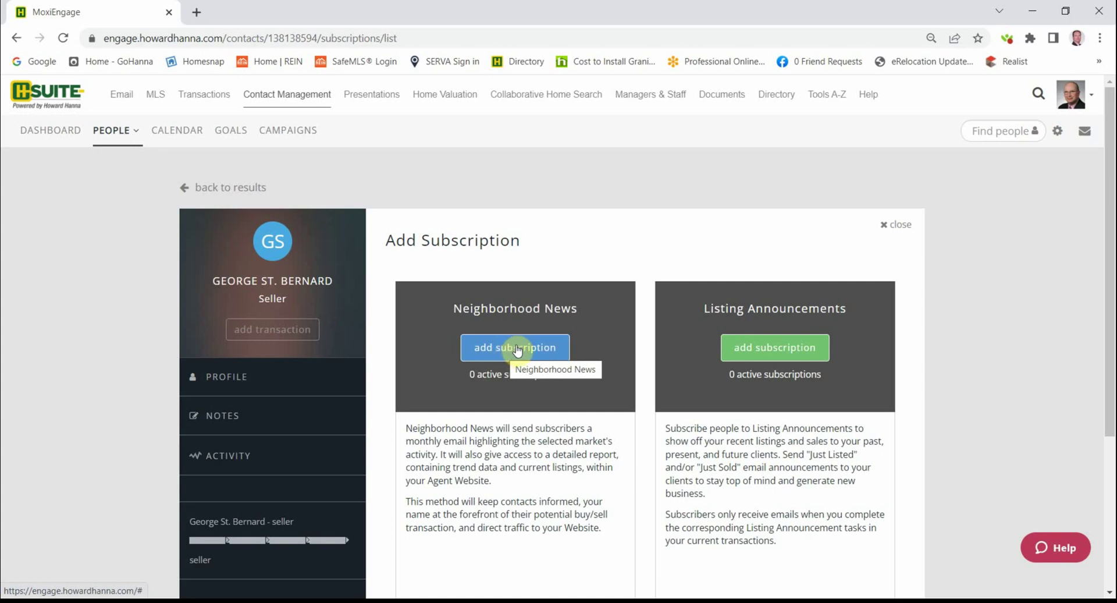
click(513, 346)
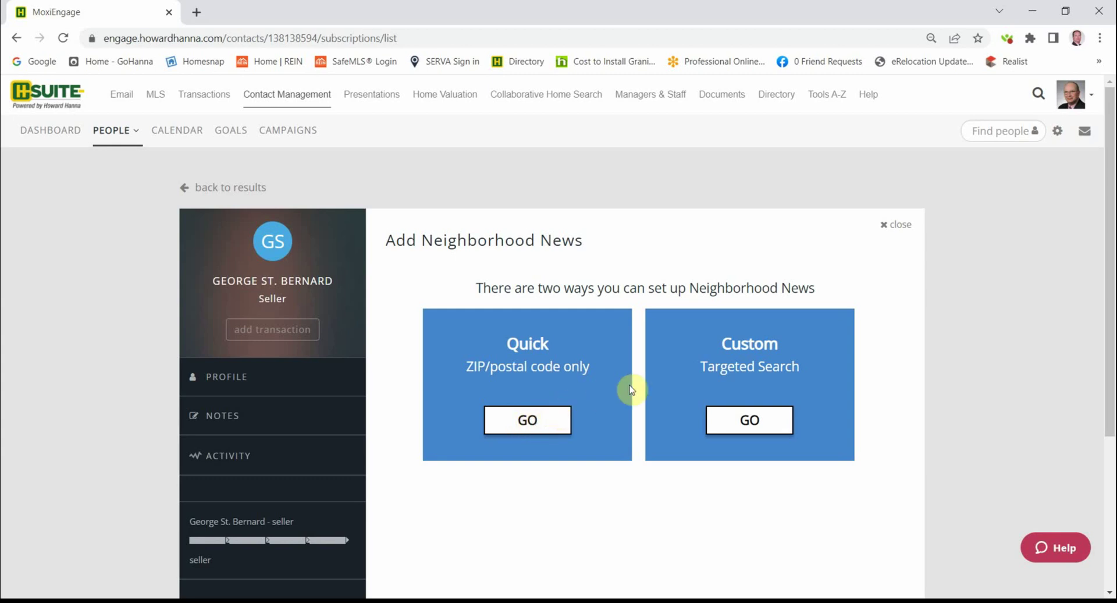
click(748, 418)
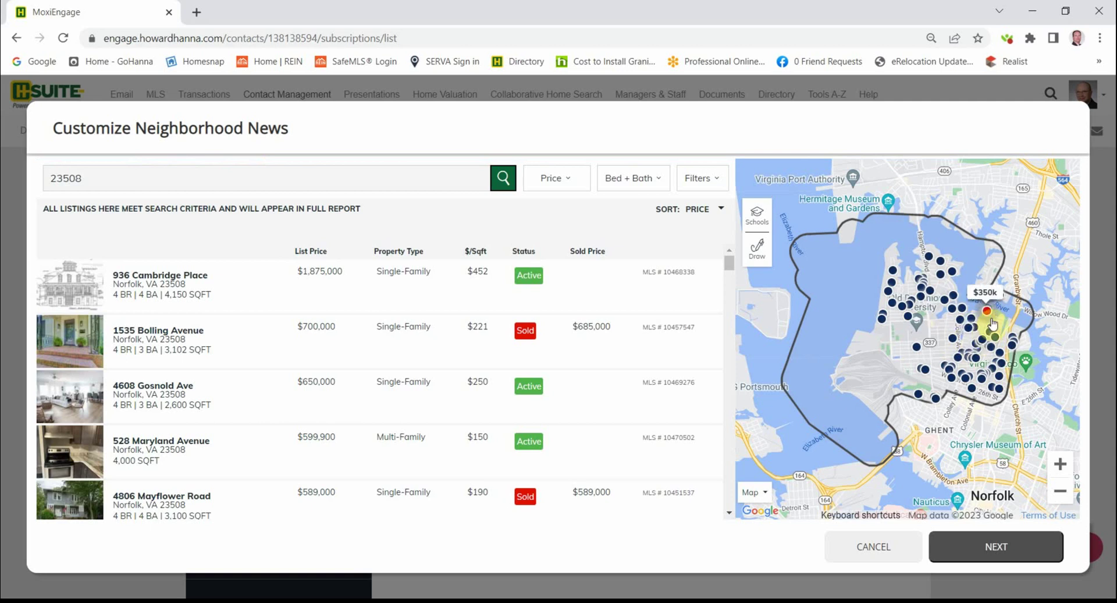
Use Quick Draw to outline a custom boundary on the map just northwest of Virginia Zoo and accept the area
mouse_move(976, 336)
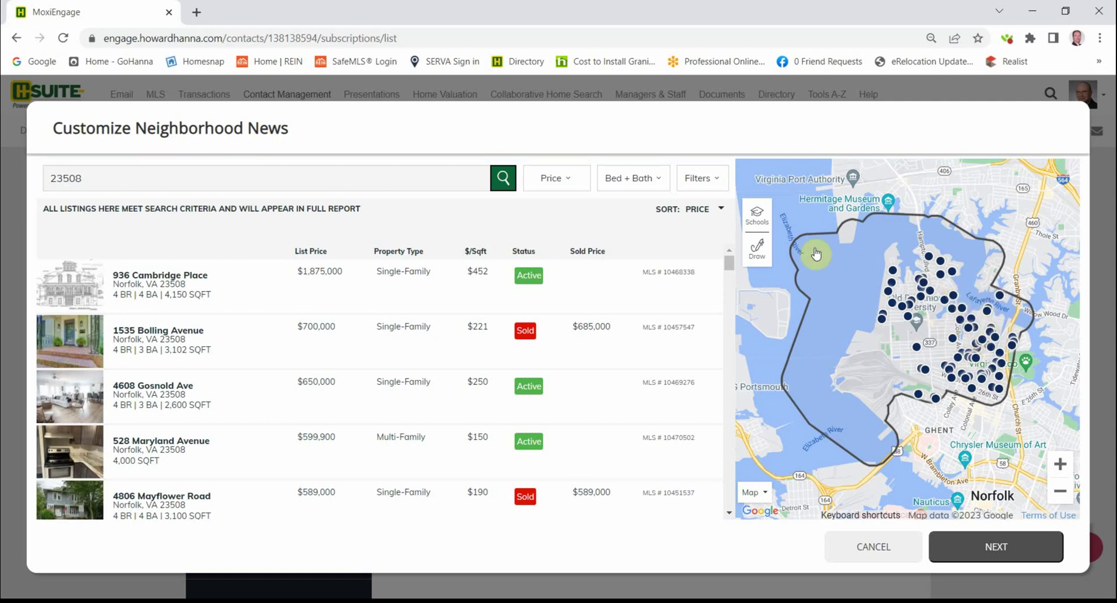
click(757, 251)
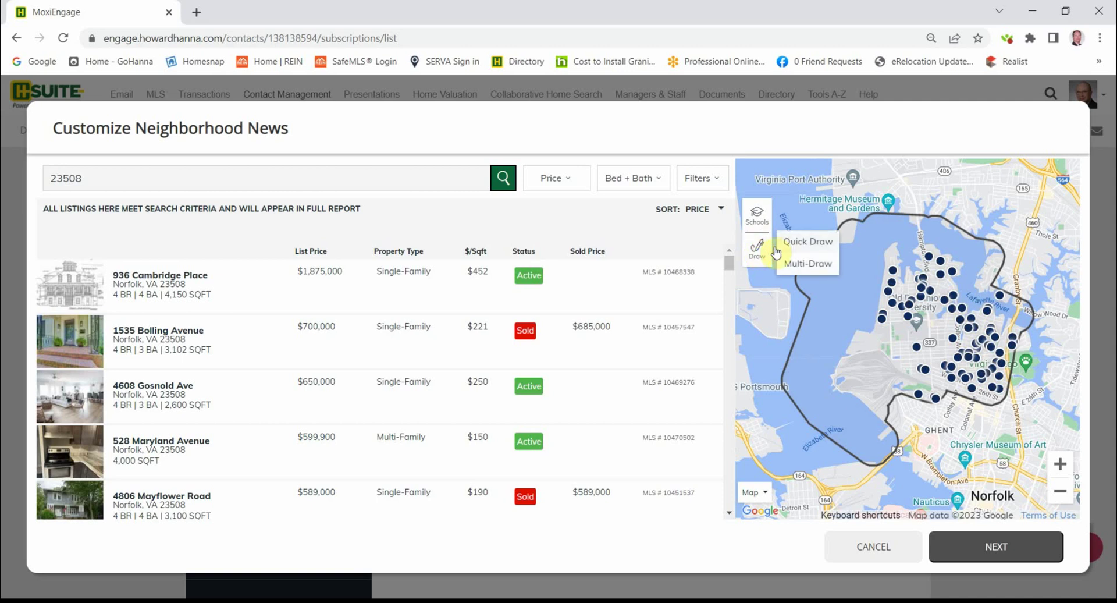
click(806, 241)
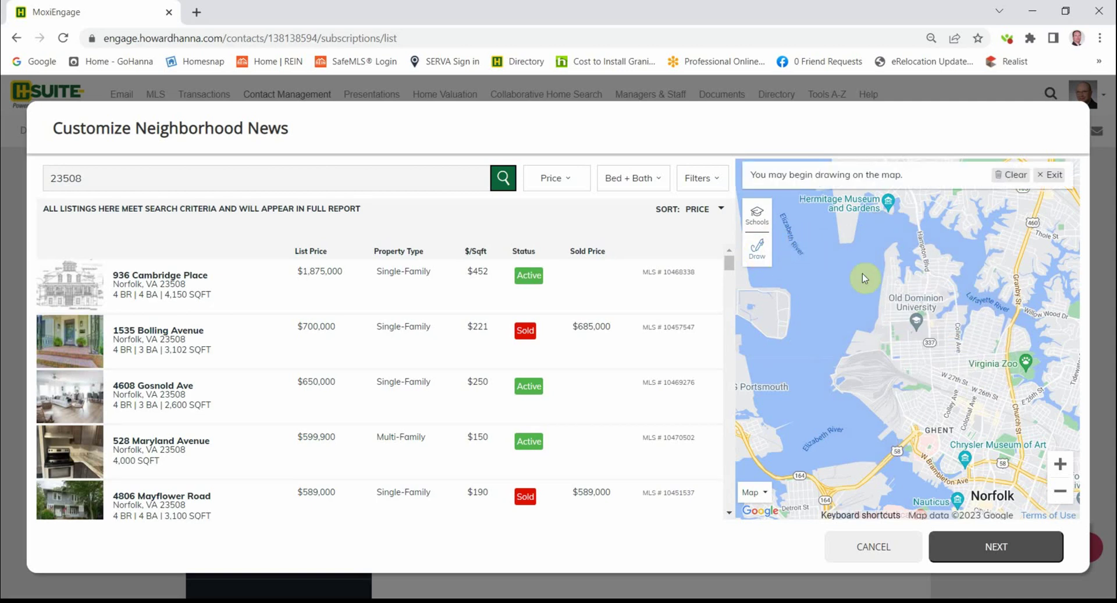
mouse_move(952, 352)
mouse_down()
mouse_move(975, 312)
mouse_move(1008, 304)
mouse_move(1015, 319)
mouse_up()
drag(1000, 363, 952, 355)
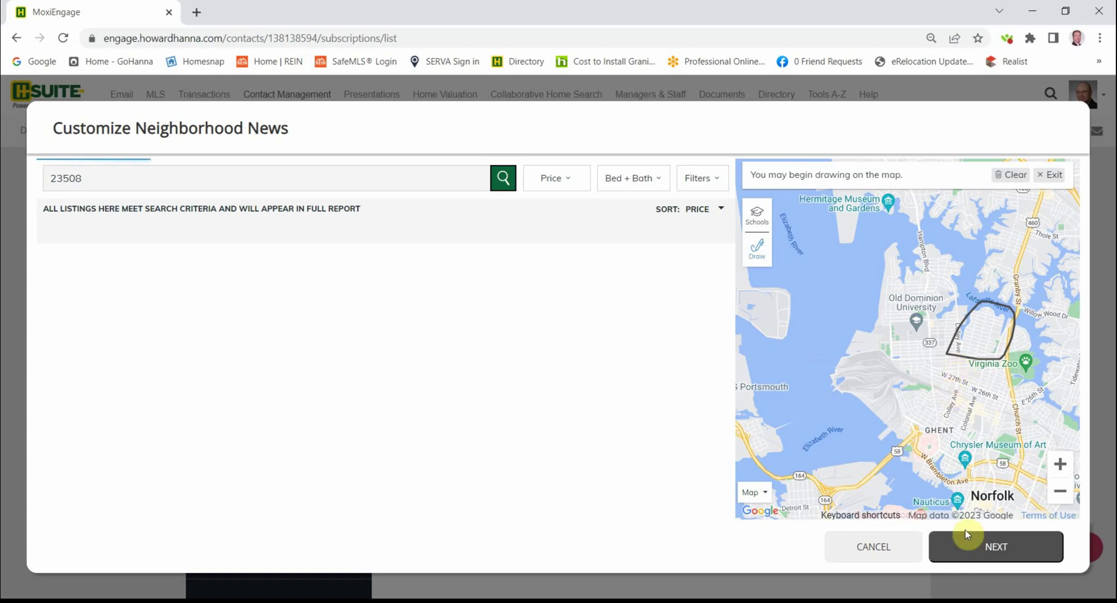
click(992, 553)
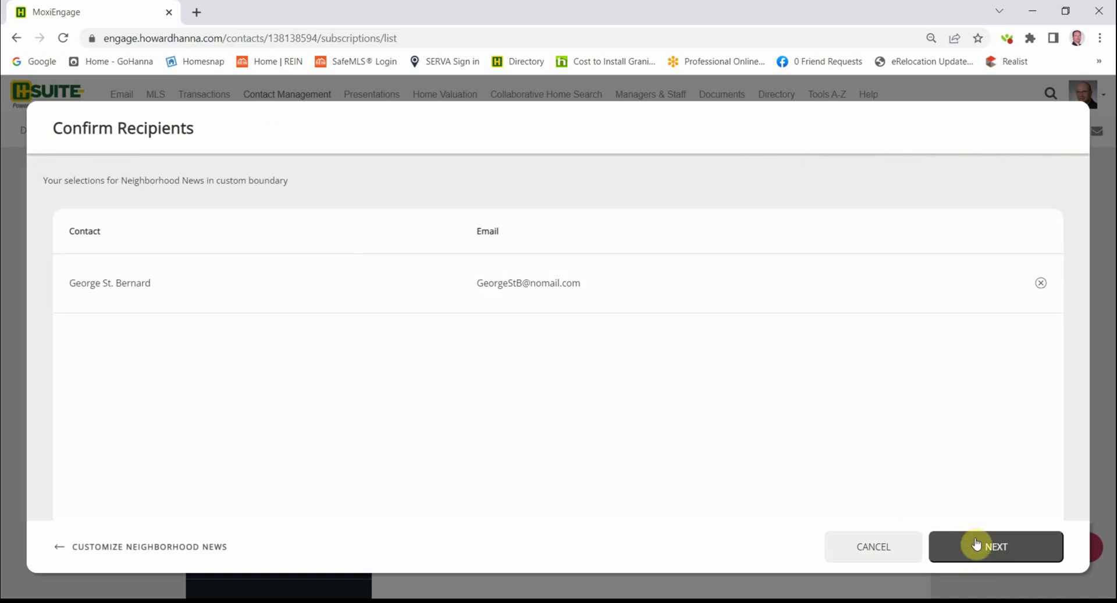
Confirm the recipient, keep the default English message, and send the Neighborhood News subscription to the contact
click(992, 548)
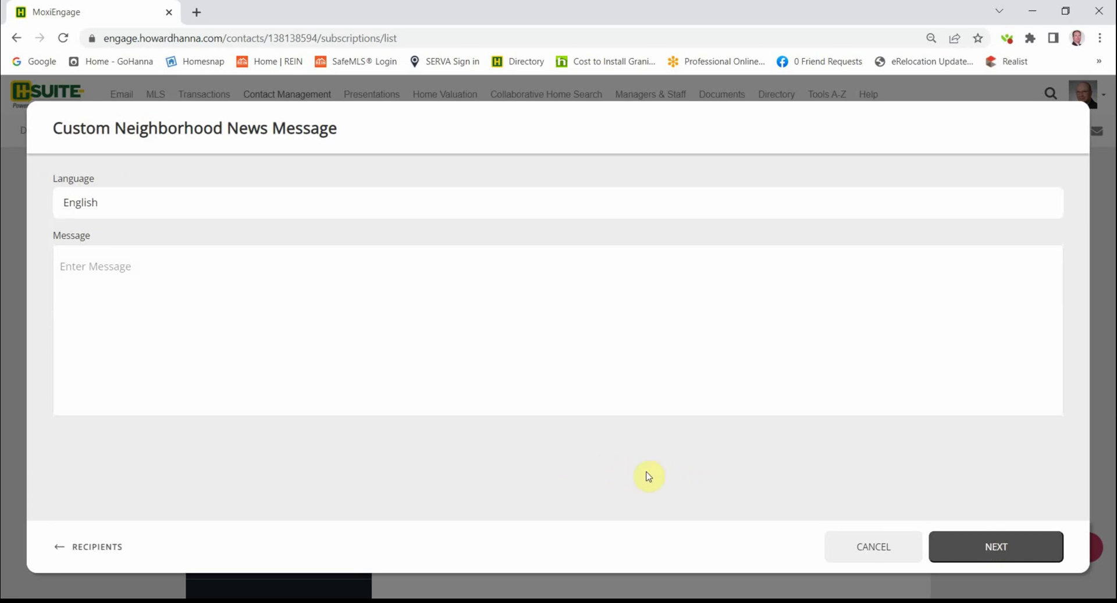
click(998, 550)
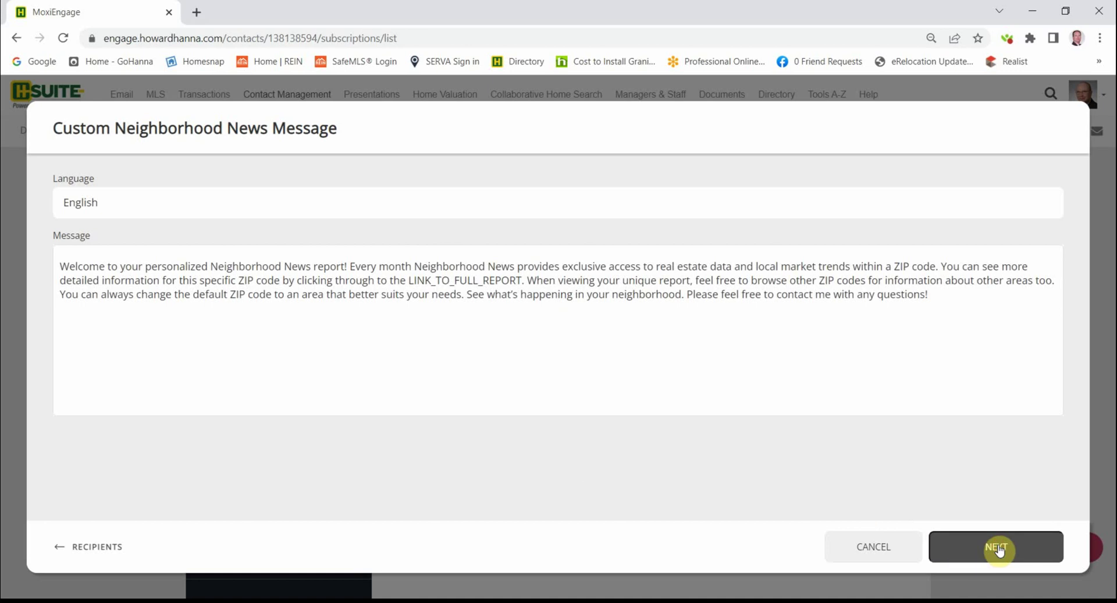
click(998, 550)
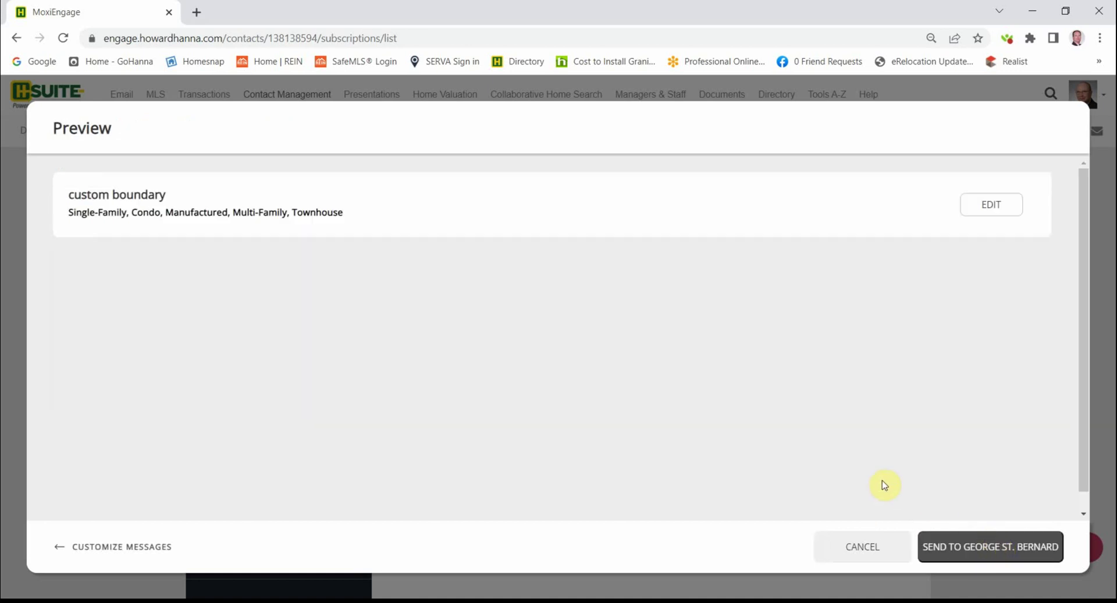
click(983, 547)
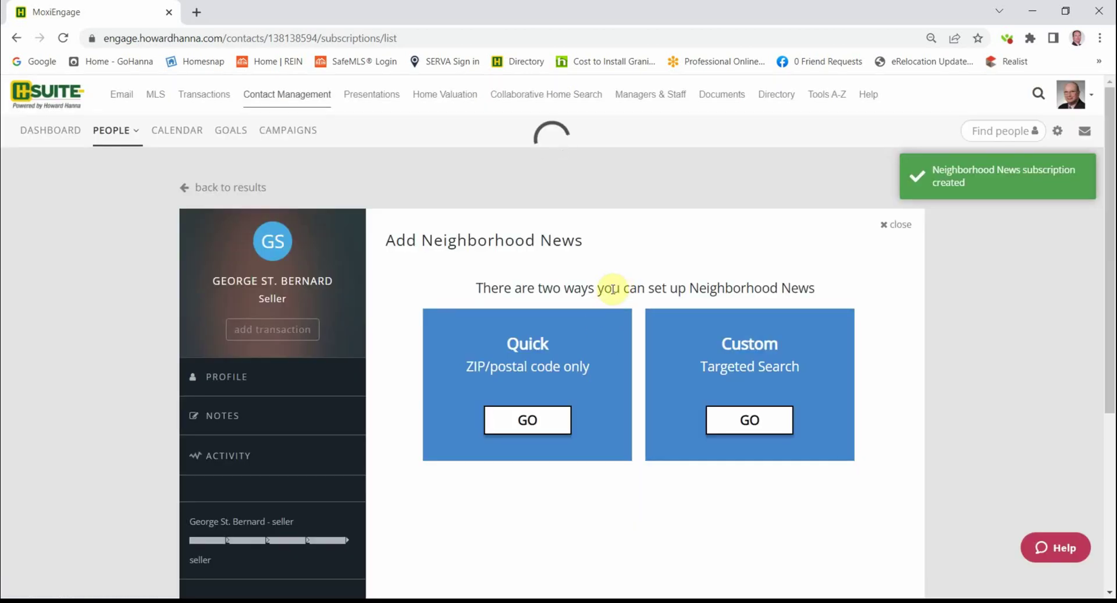
Add a Listing Announcements subscription for the contact's email with both just listed and just sold enabled
scroll(509, 350, down, 4)
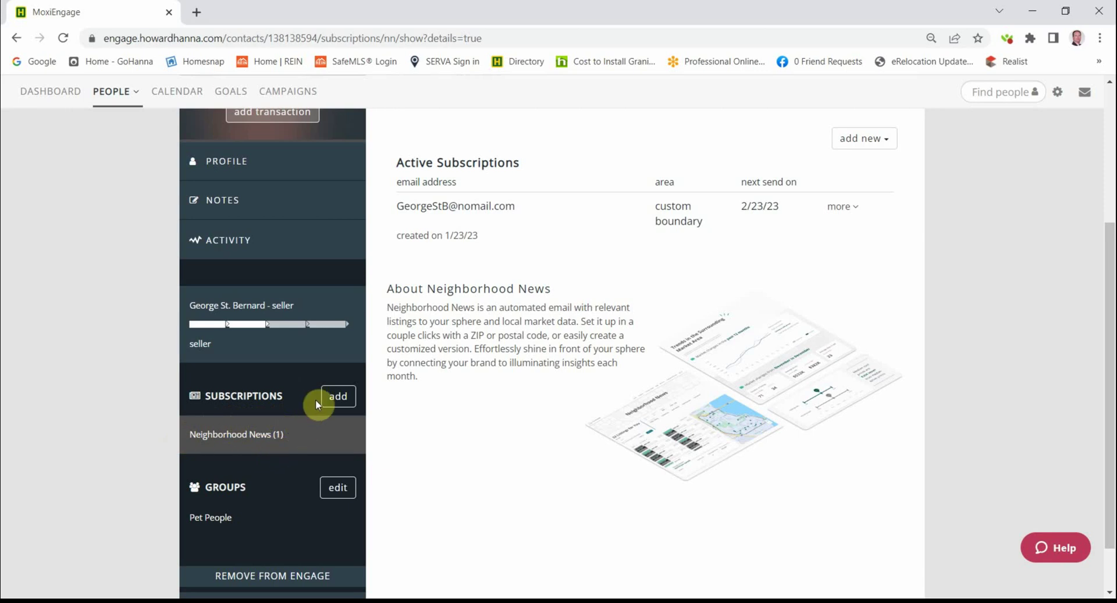
click(337, 398)
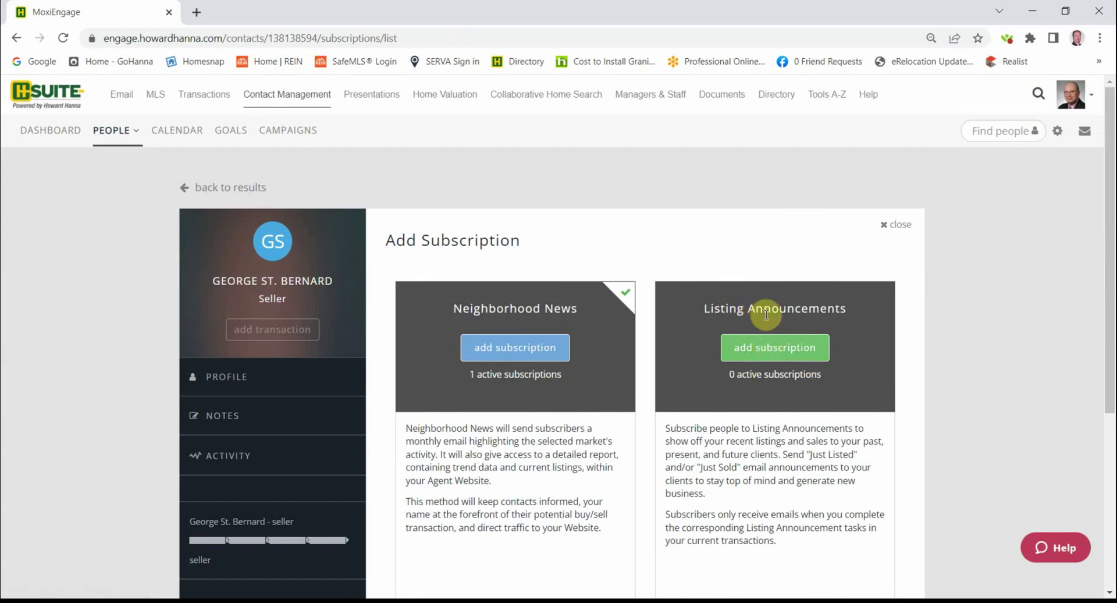
click(766, 346)
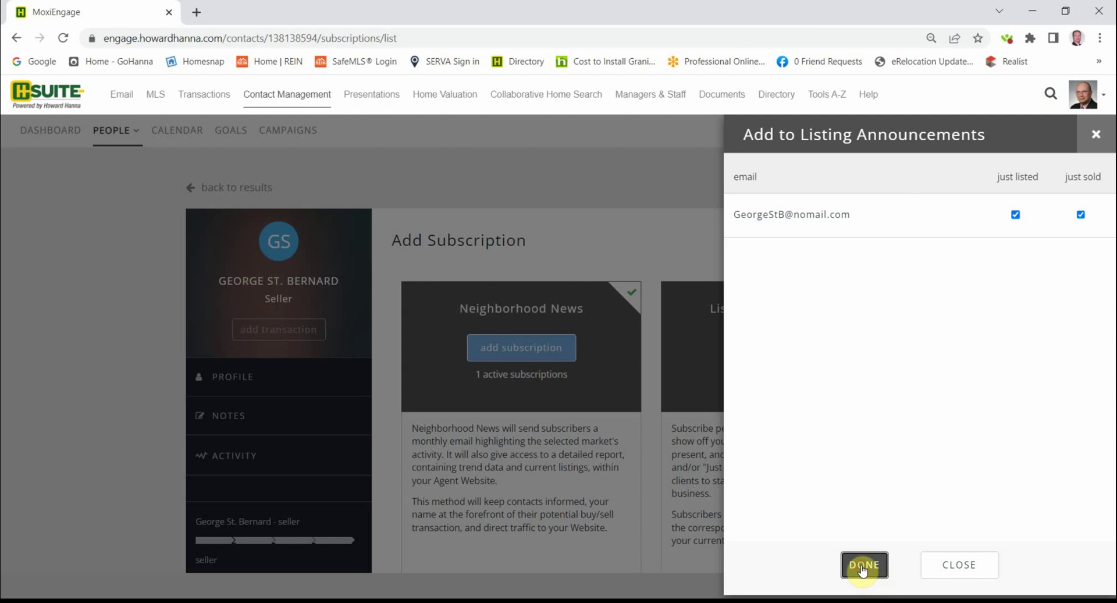
click(863, 567)
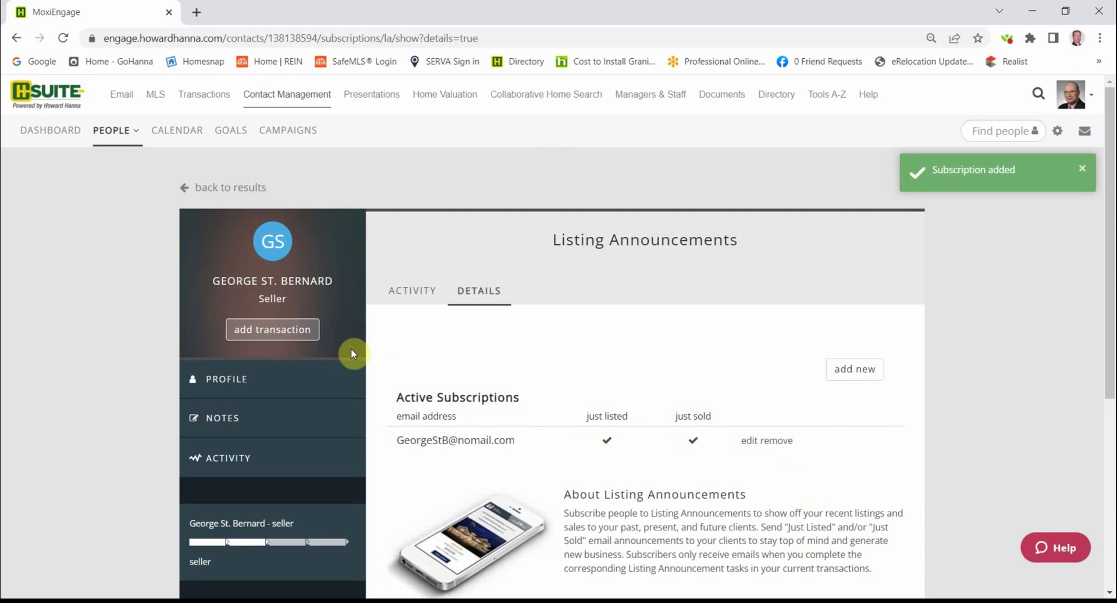
Return to the contact's profile and check its listed subscriptions and groups
click(277, 378)
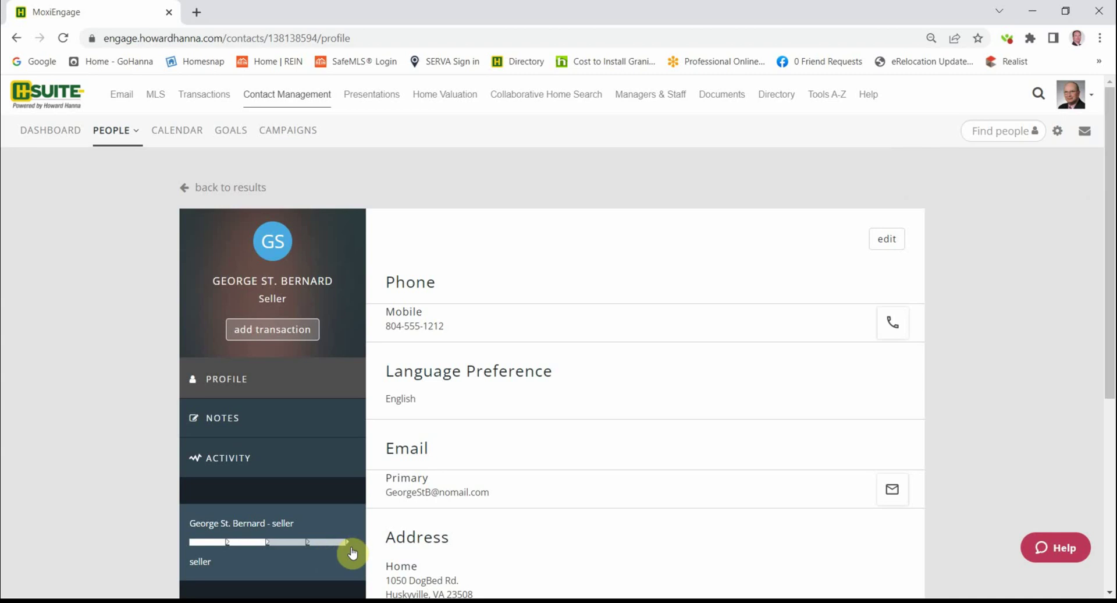
scroll(350, 554, down, 3)
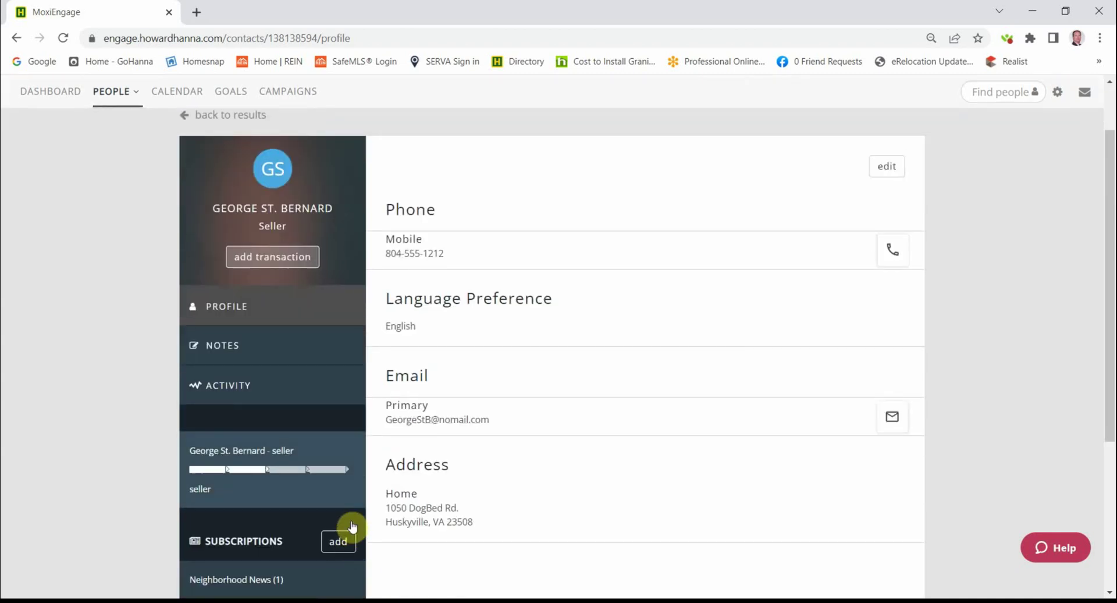
scroll(338, 501, down, 2)
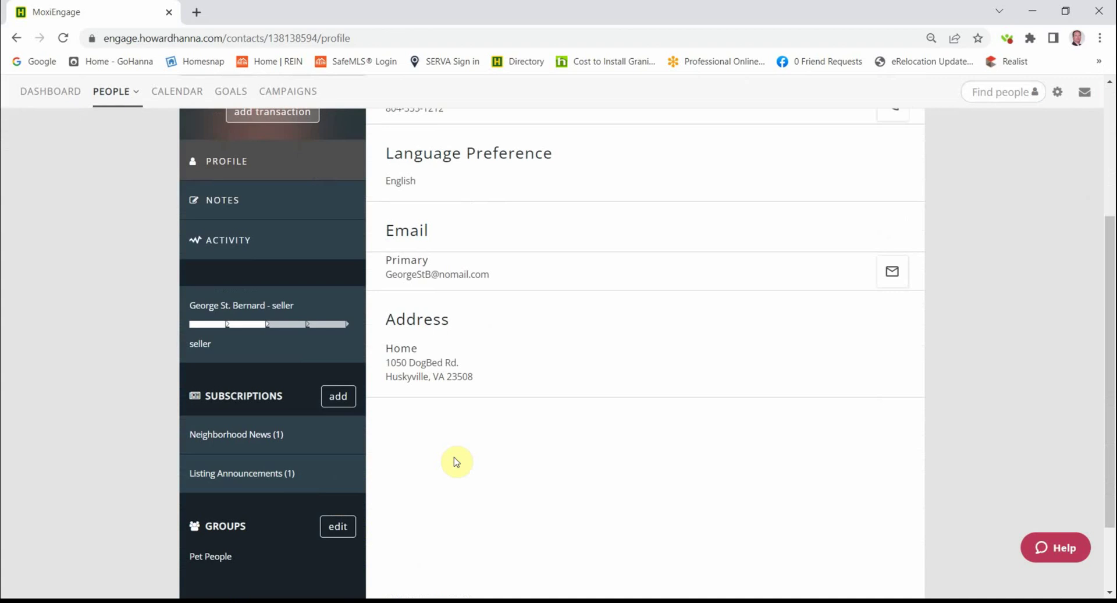
scroll(456, 457, down, 1)
scroll(455, 457, up, 5)
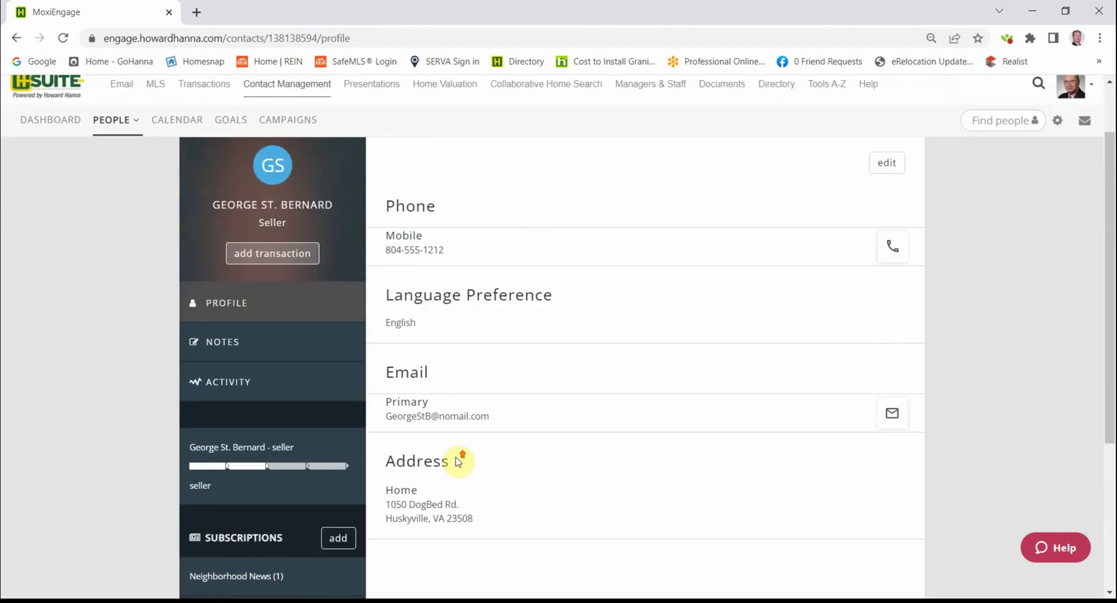
scroll(455, 459, up, 1)
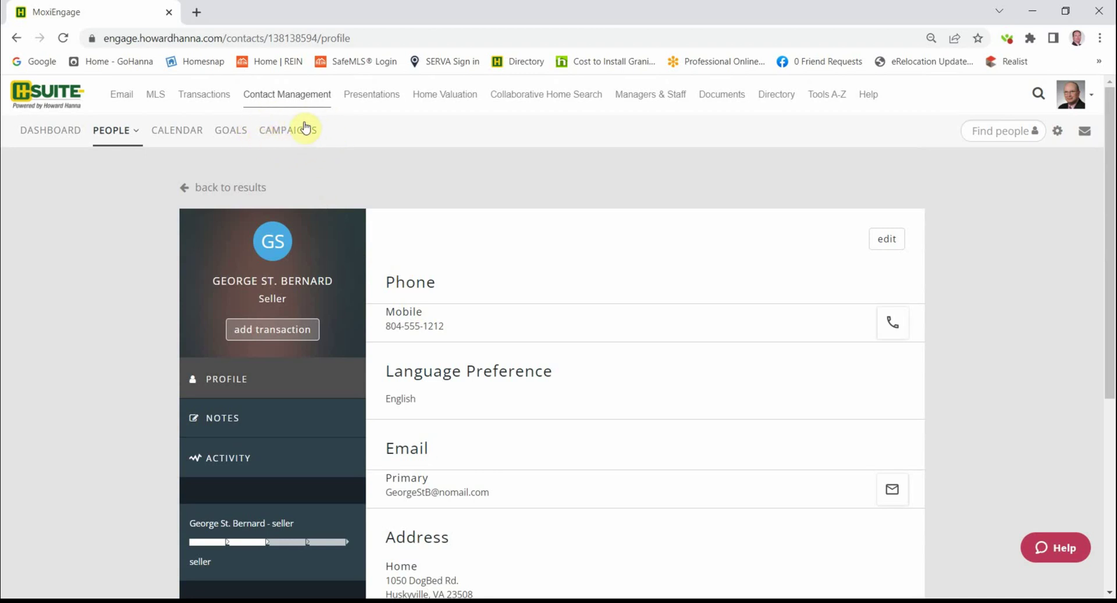
Open the campaign library from Campaigns and look through the available brokerage campaigns
click(283, 134)
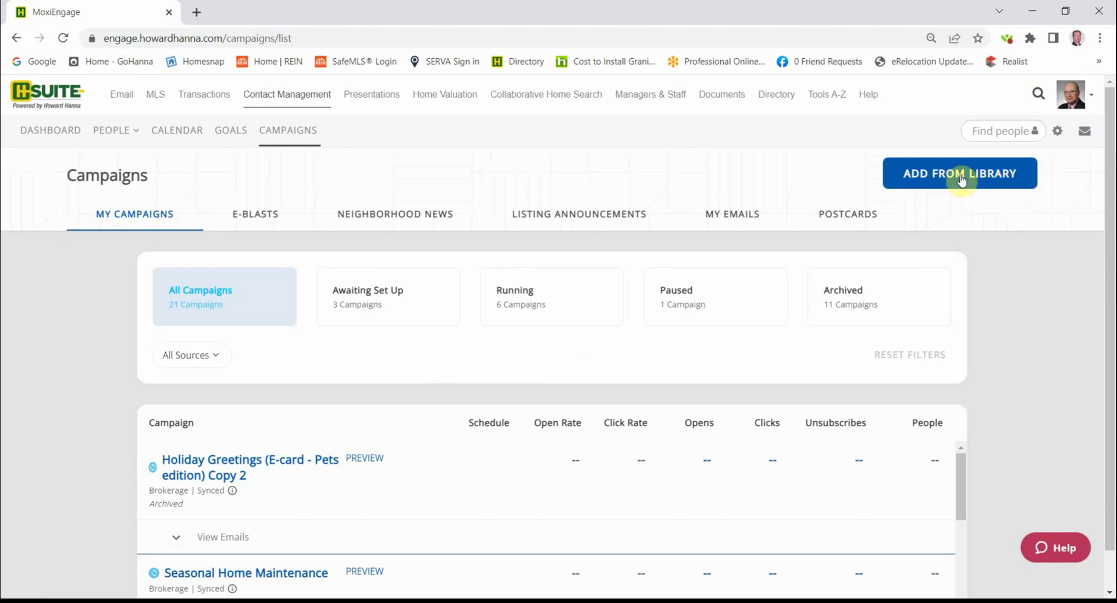
click(951, 174)
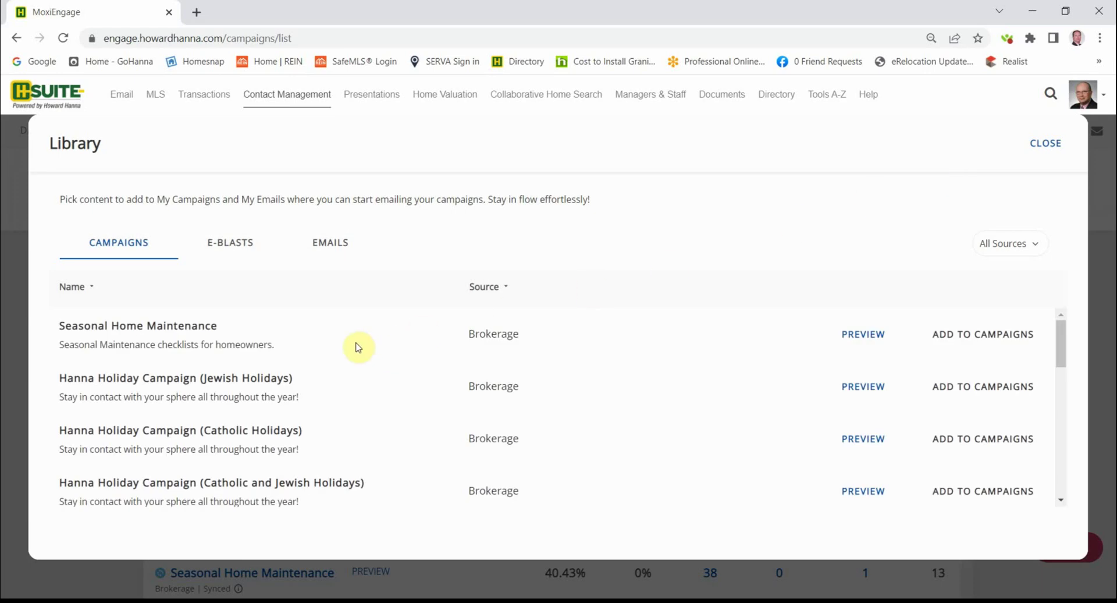
scroll(140, 339, down, 5)
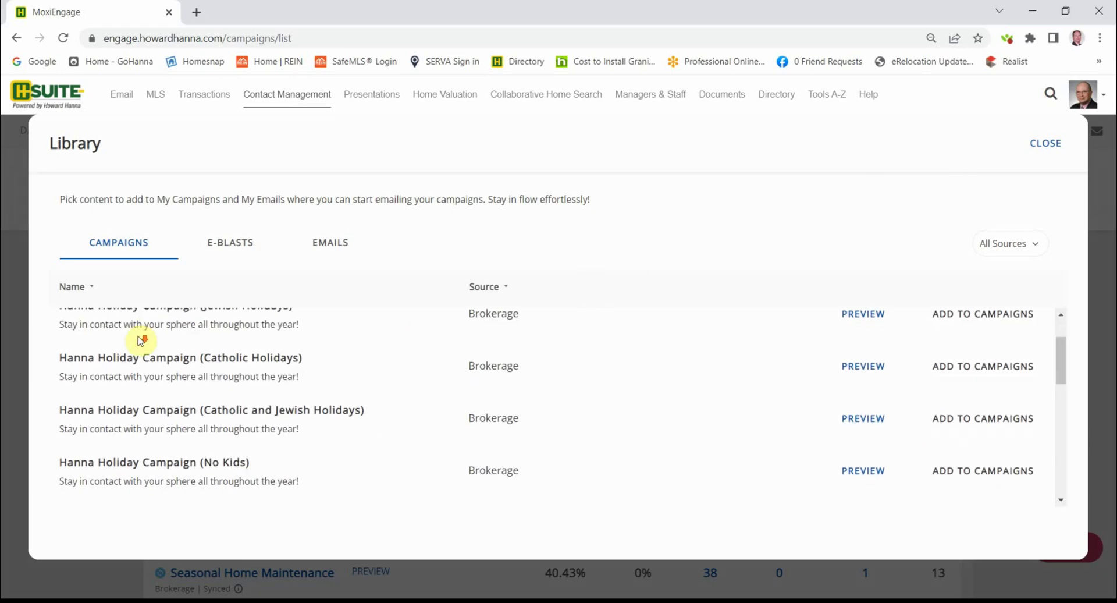
scroll(139, 339, down, 4)
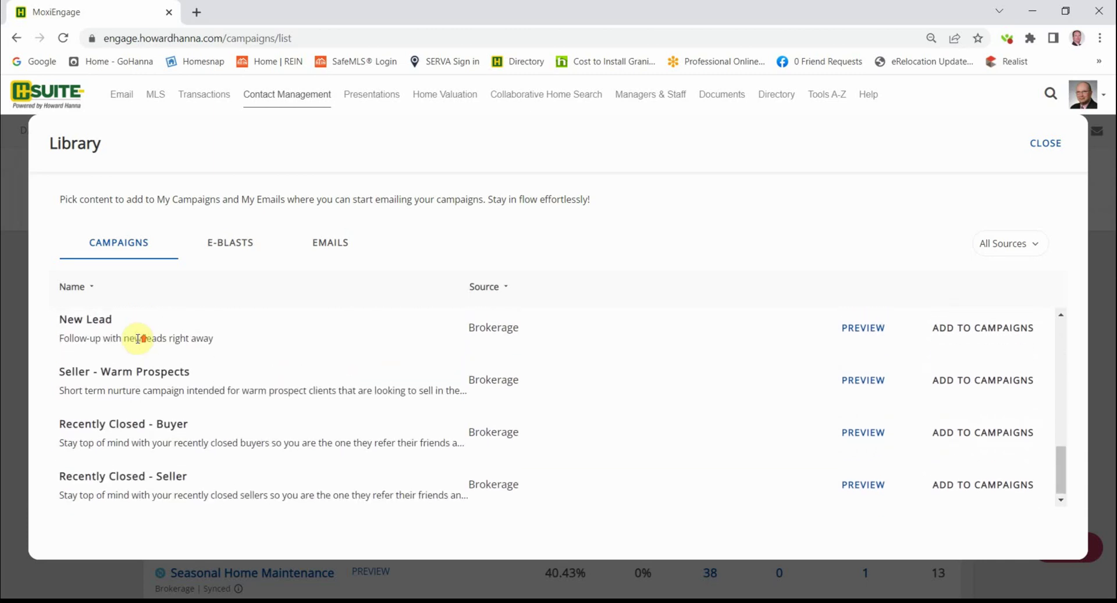
scroll(142, 344, up, 7)
scroll(138, 338, up, 2)
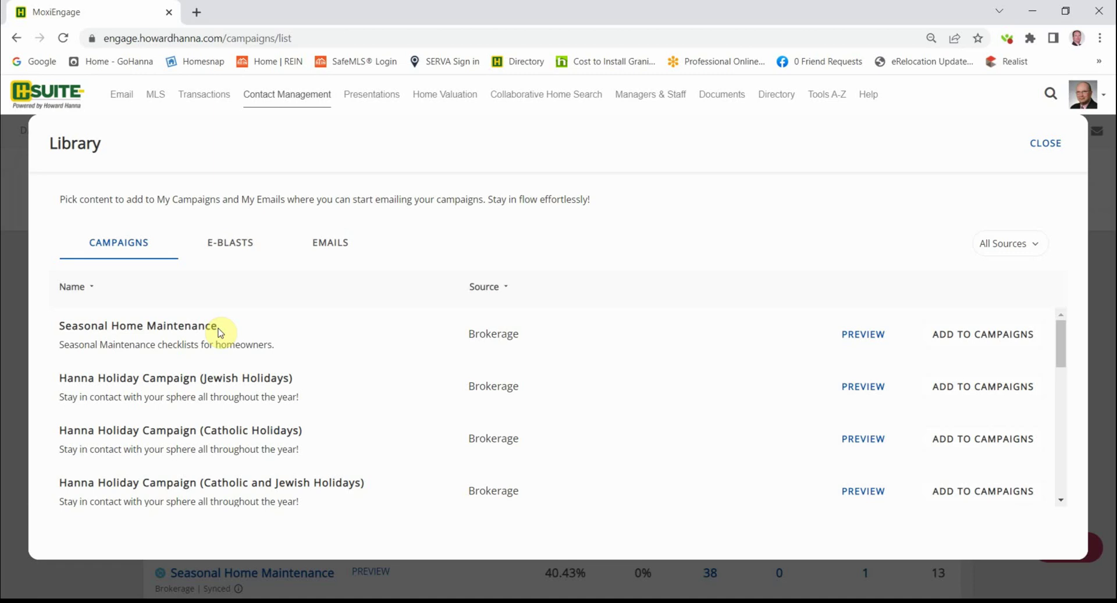
scroll(219, 332, down, 1)
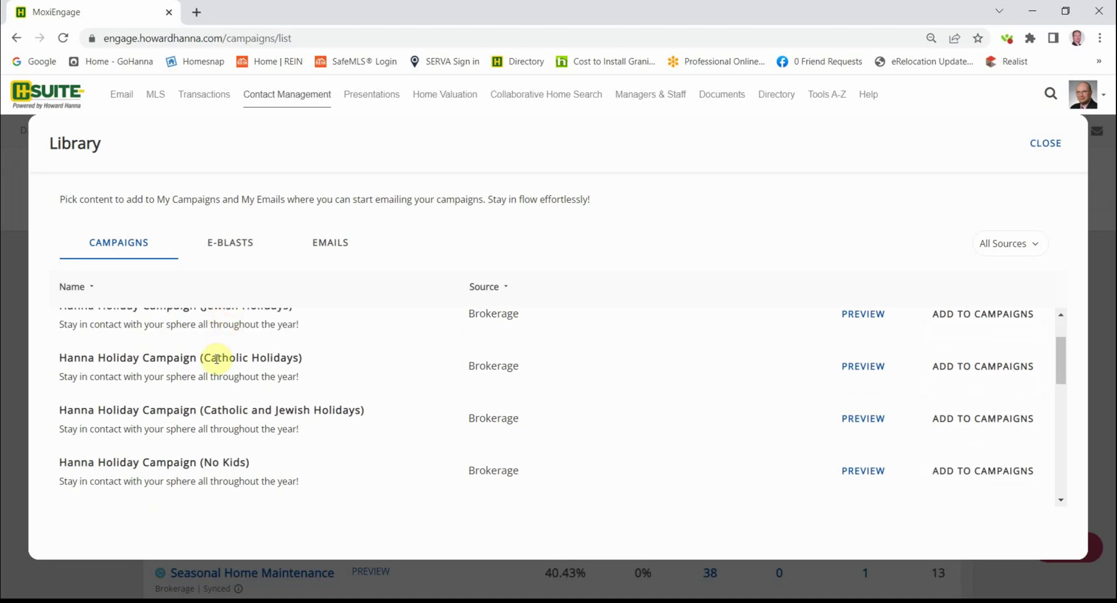
scroll(209, 413, down, 2)
scroll(218, 395, down, 1)
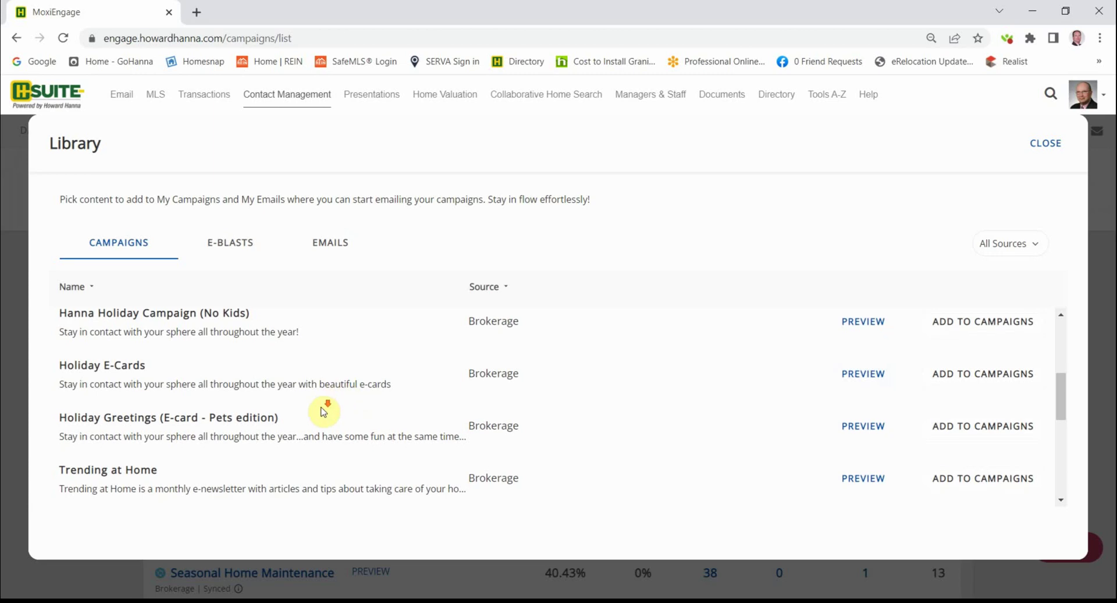
scroll(323, 412, down, 1)
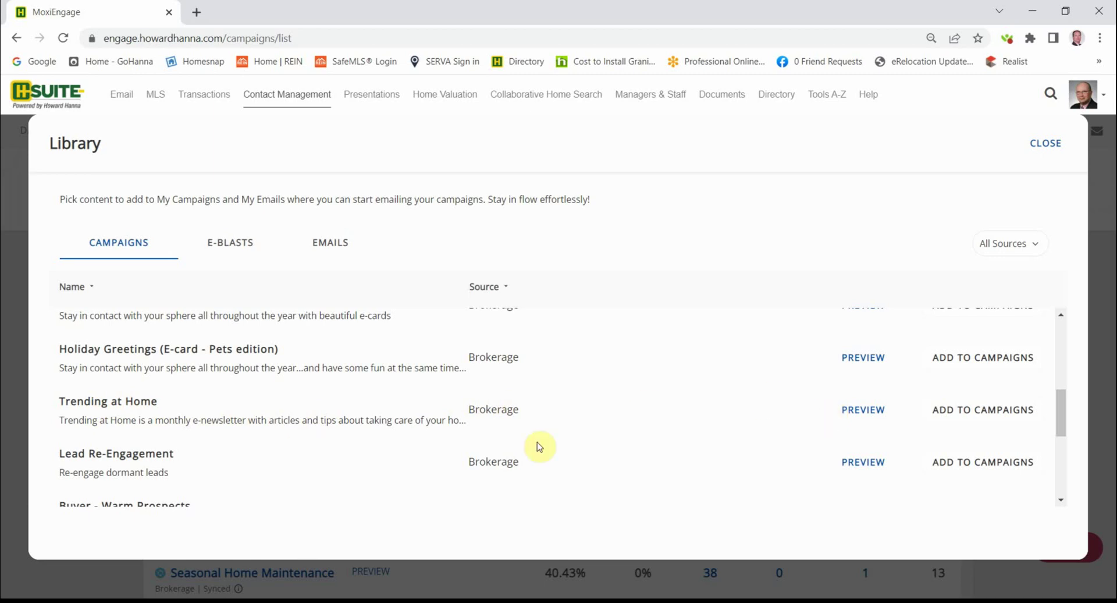
Preview the Trending at Home campaign, going back to the February 2023 newsletter, and review the campaign schedule to its end
click(862, 412)
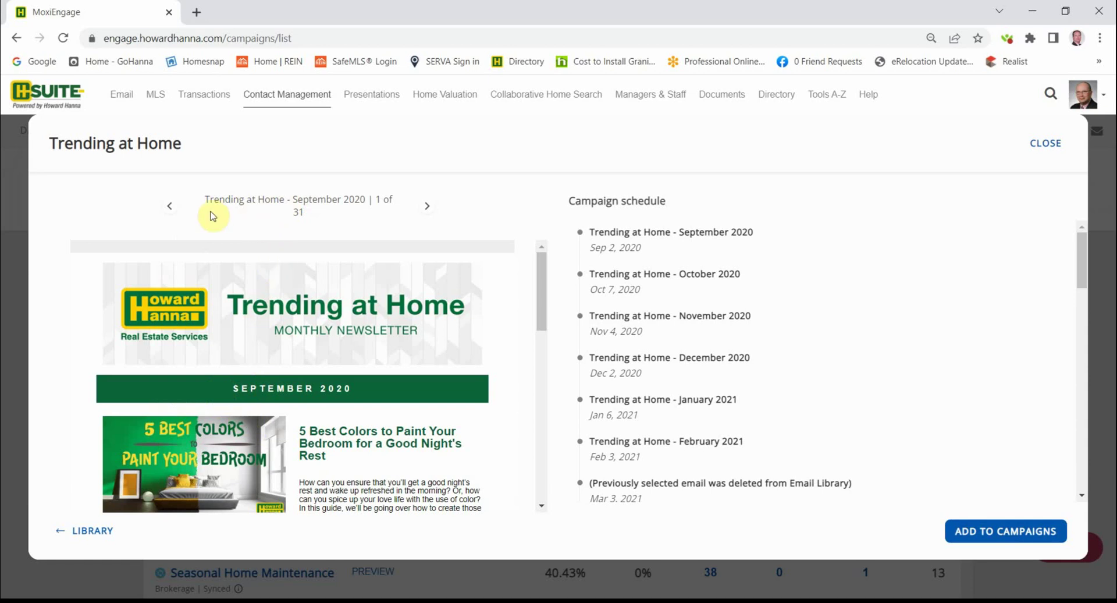
click(167, 207)
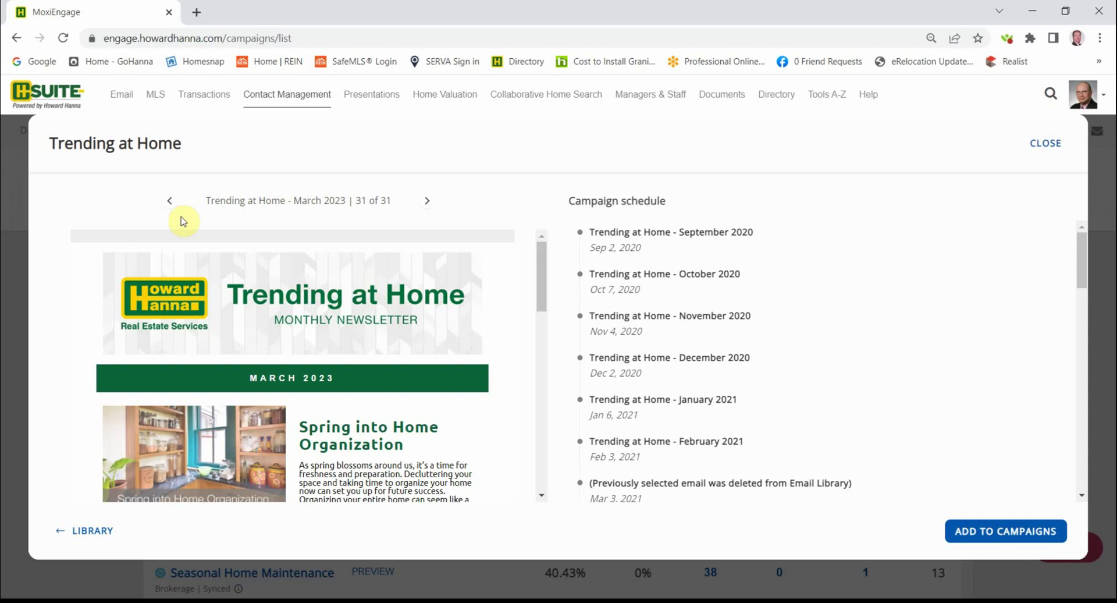
click(174, 204)
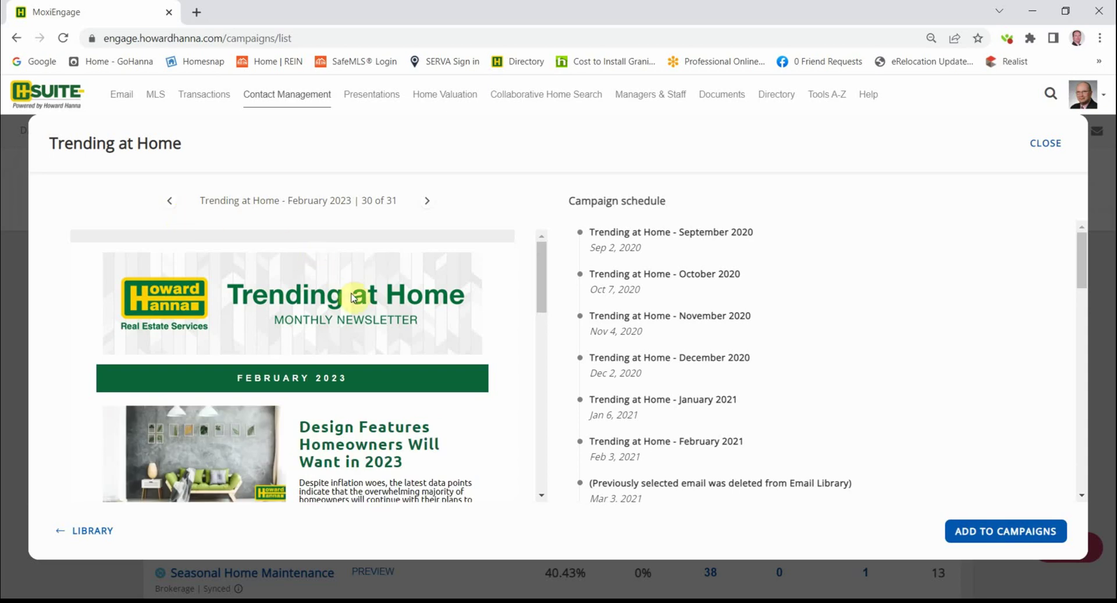
scroll(667, 308, down, 6)
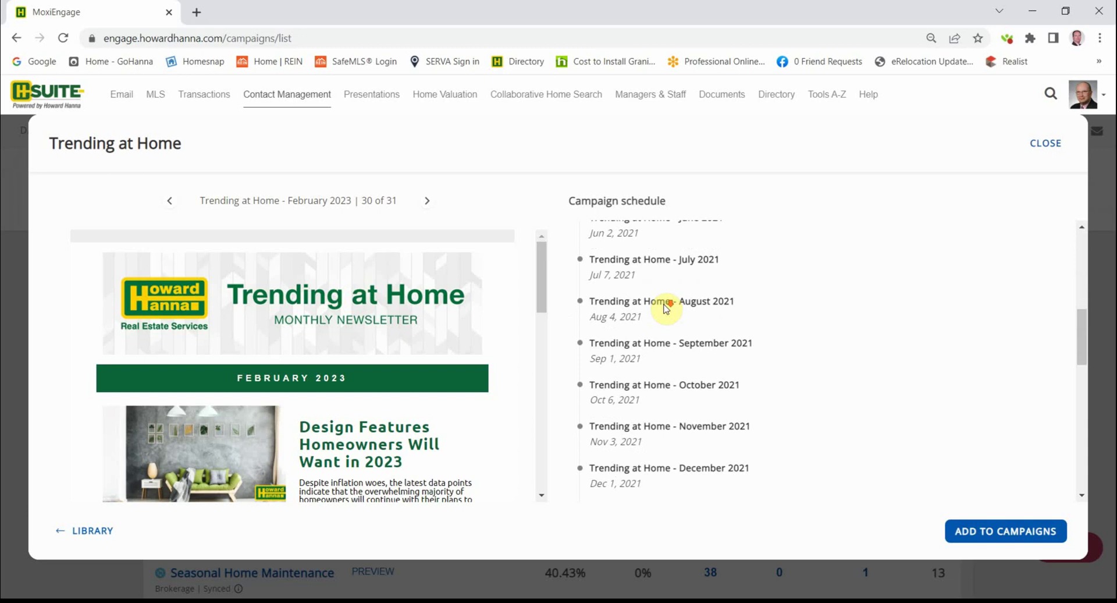
scroll(667, 308, down, 10)
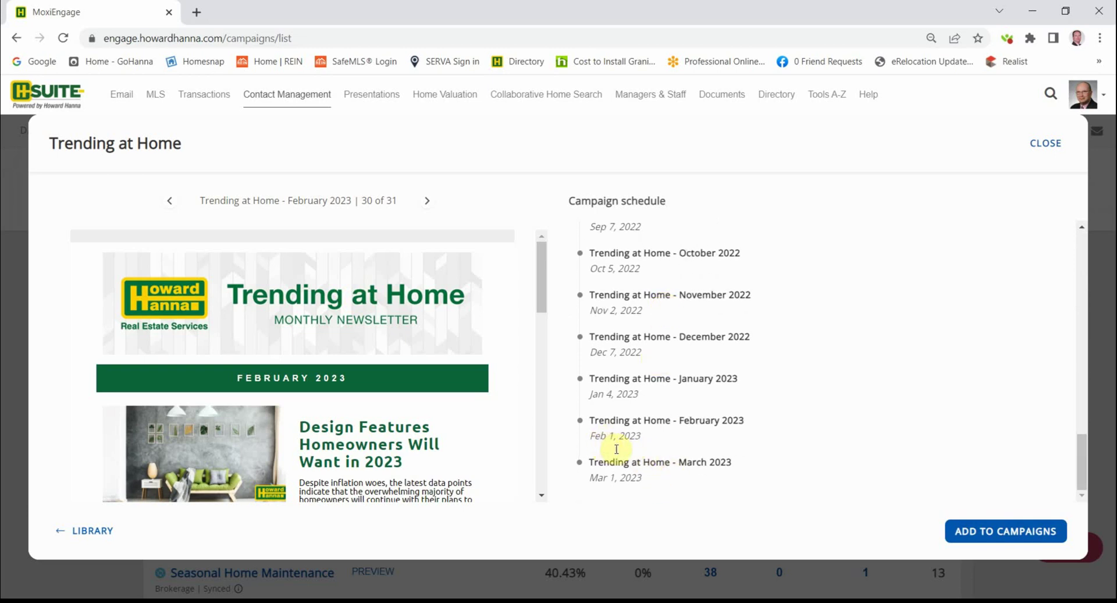
Read through the February 2023 newsletter down to the agent signature and add Trending at Home to the campaigns
scroll(311, 349, down, 3)
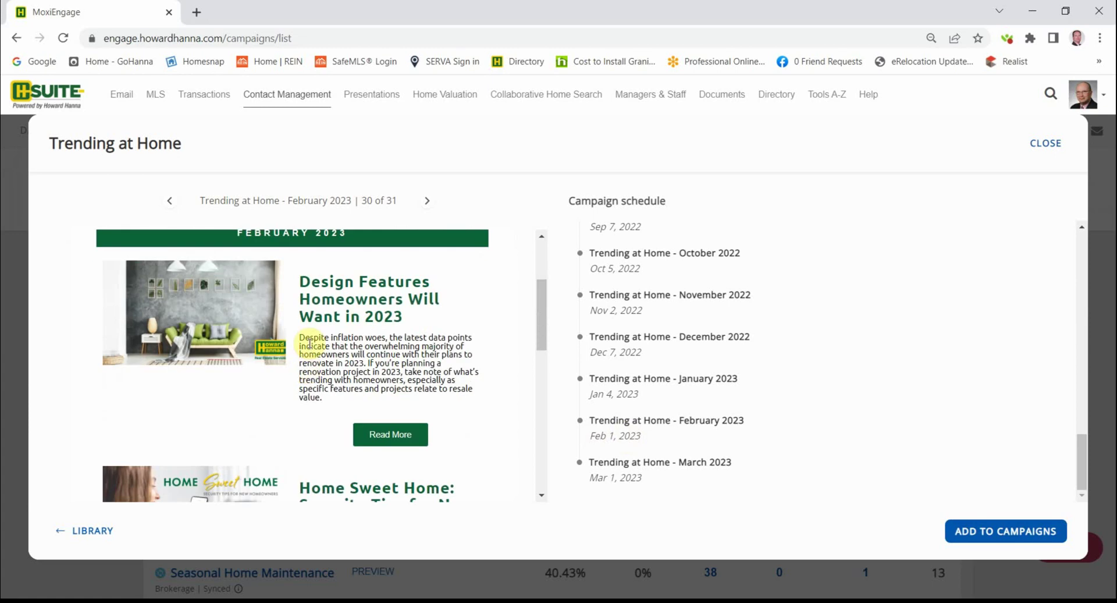
scroll(310, 343, down, 4)
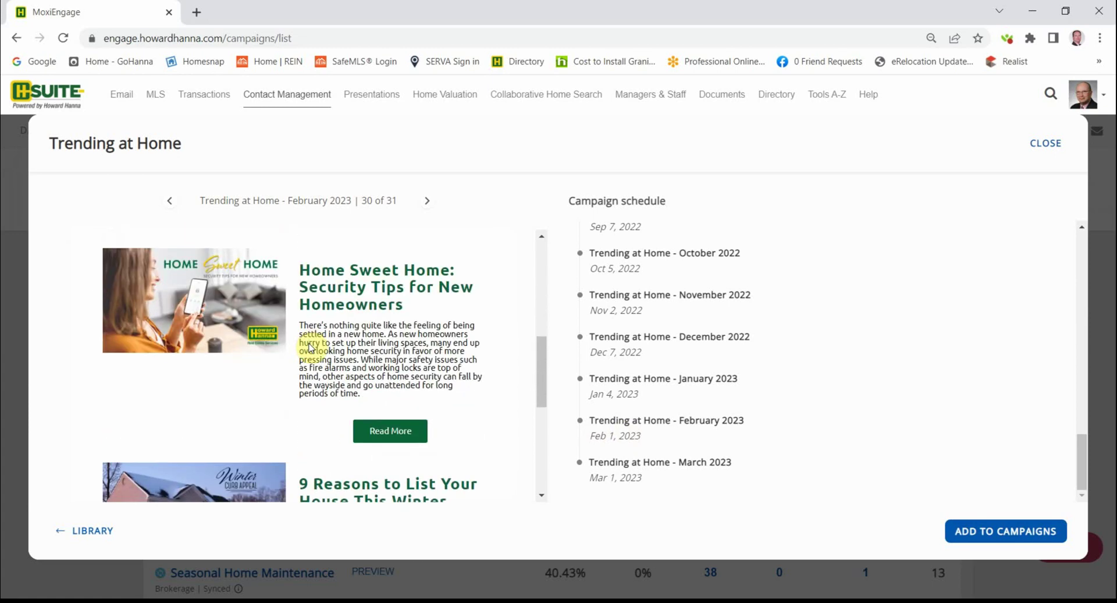
scroll(310, 346, down, 3)
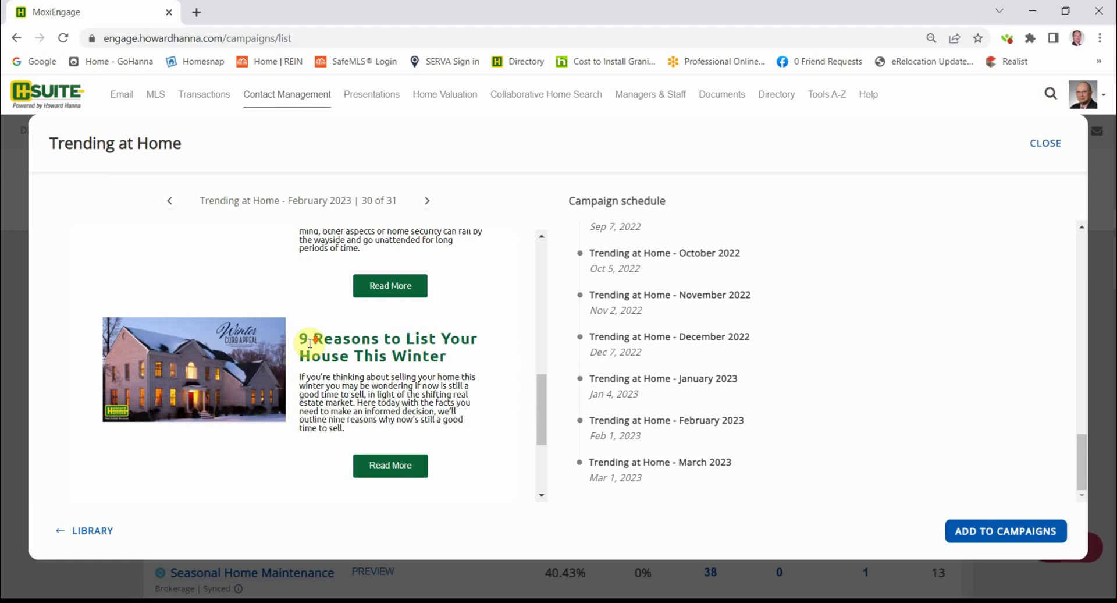
scroll(310, 343, down, 1)
scroll(269, 429, down, 1)
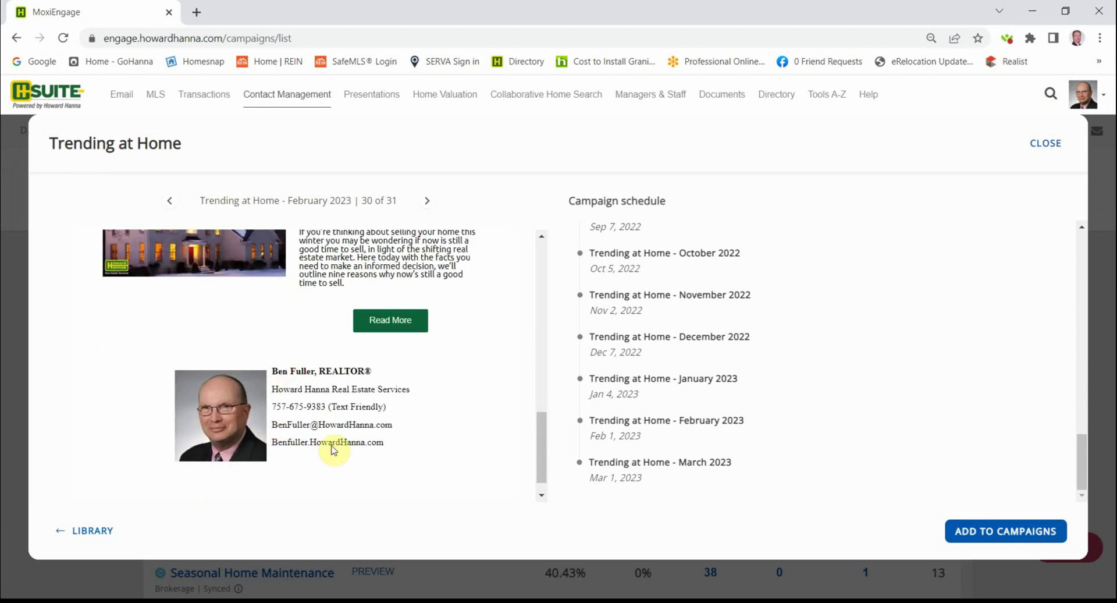
scroll(425, 376, up, 5)
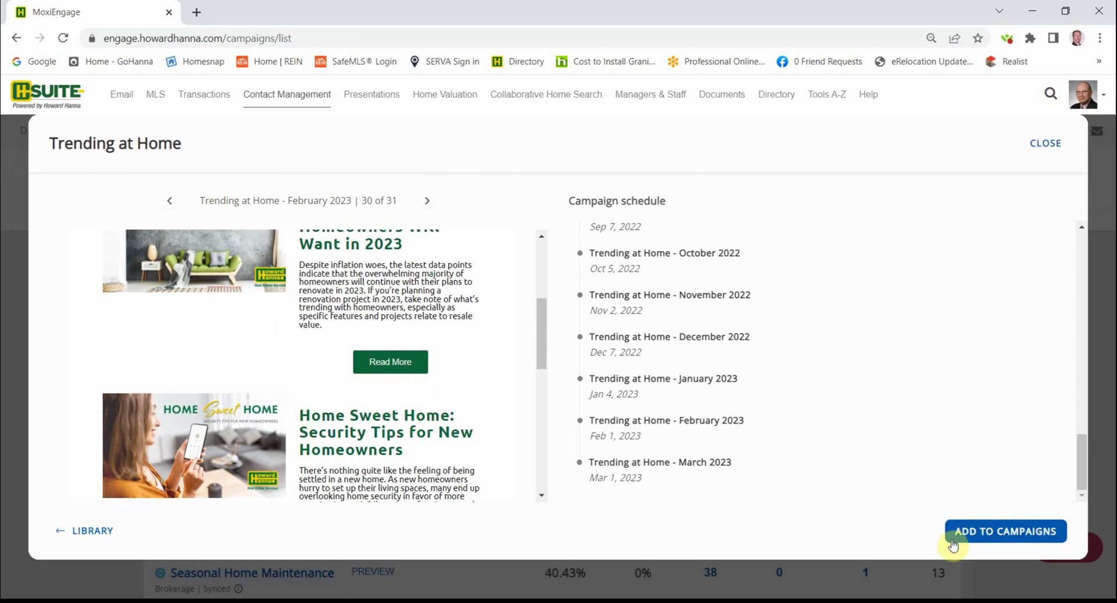
click(1009, 535)
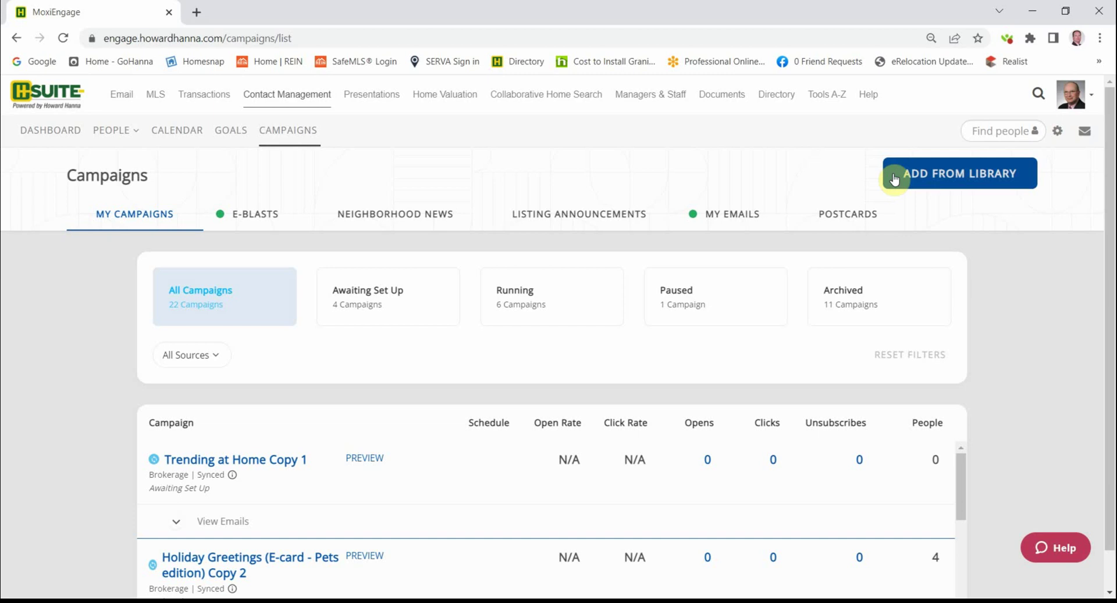
Reopen the campaign library and preview the Hanna Holiday Campaign (No Kids), wrapping back to its final New Years email
click(946, 174)
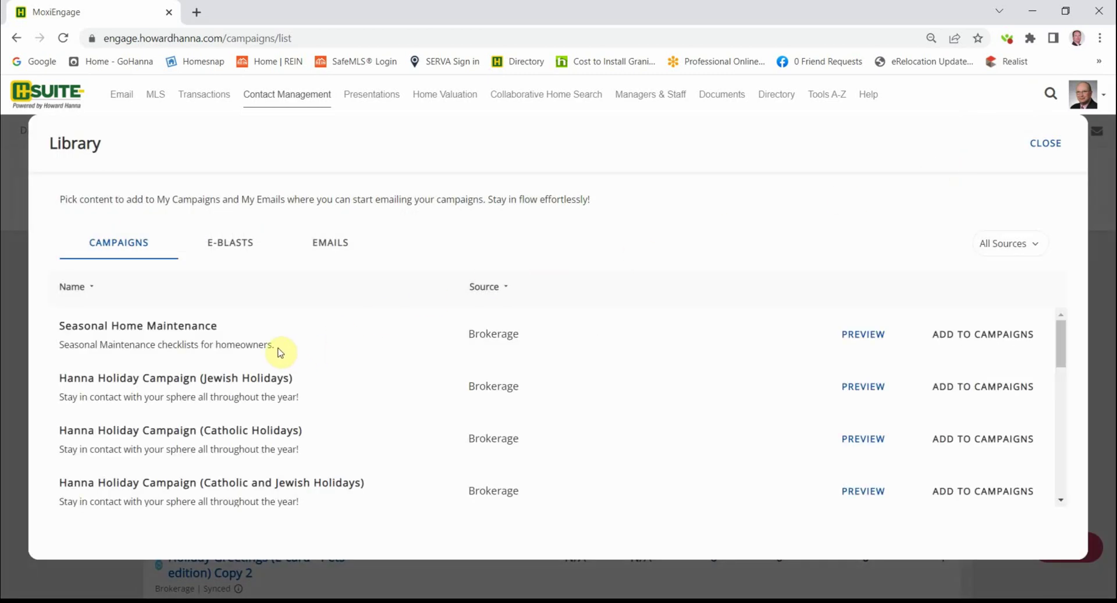
scroll(255, 374, down, 3)
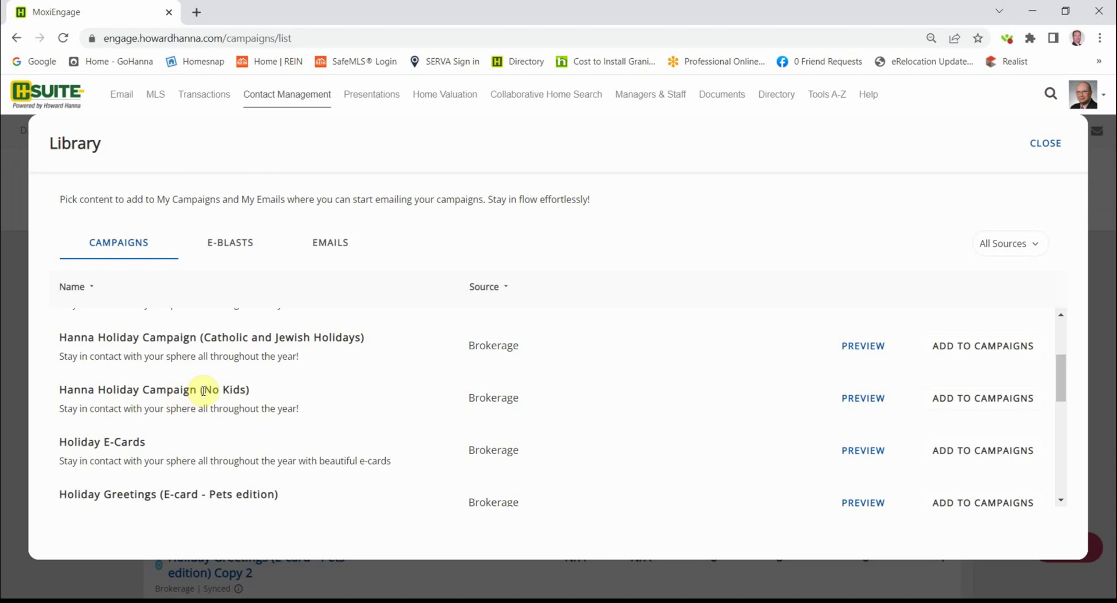
click(849, 399)
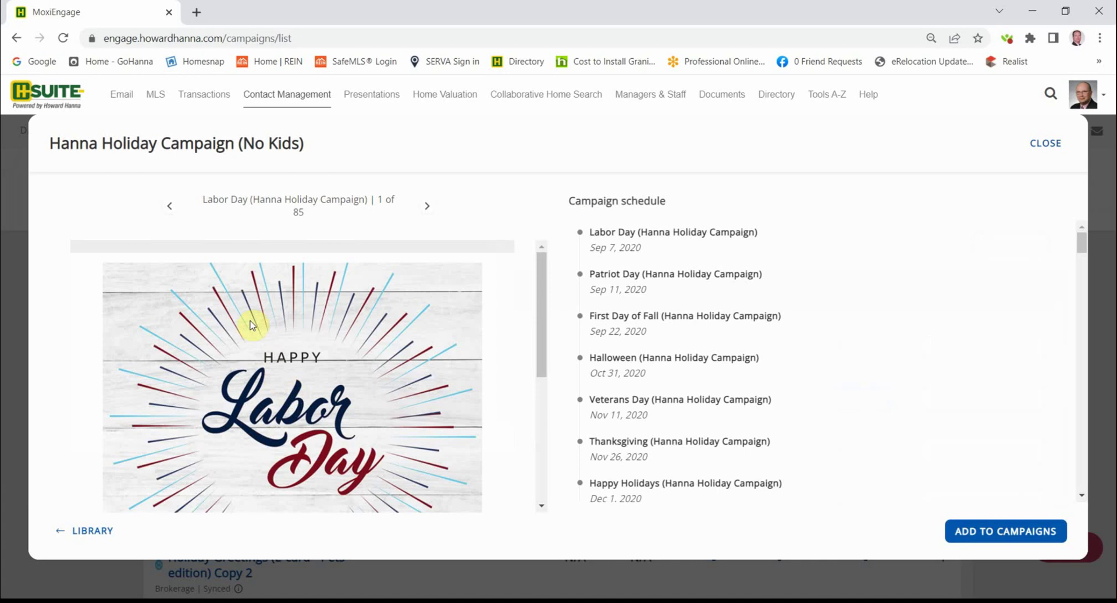
click(168, 208)
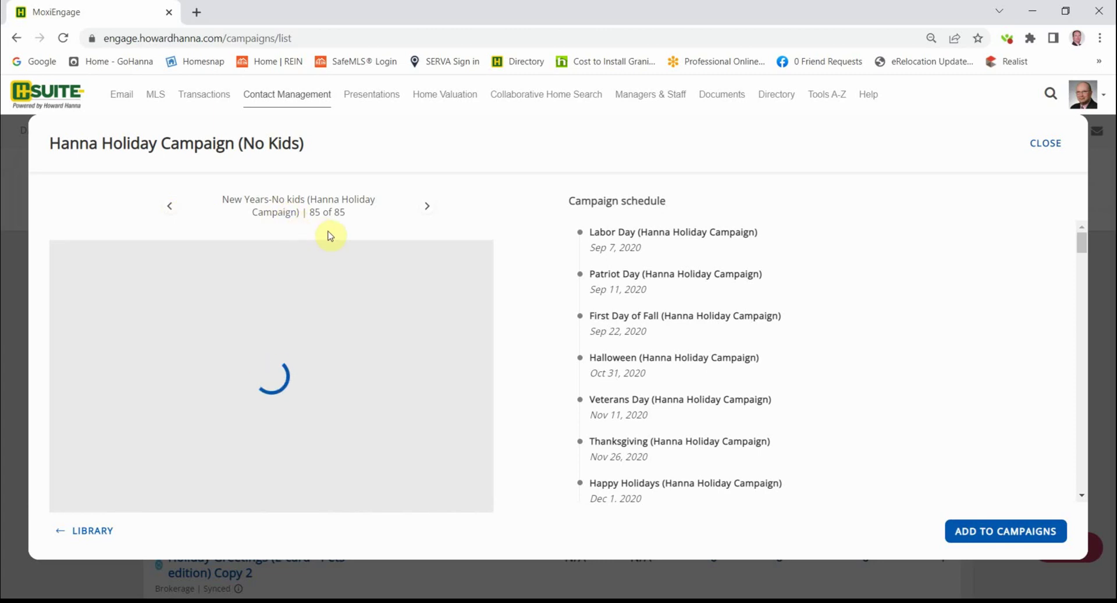
Examine the Hanna Holiday Campaign (No Kids) schedule for the holiday emails and send dates in 2022 and 2023
scroll(669, 324, down, 20)
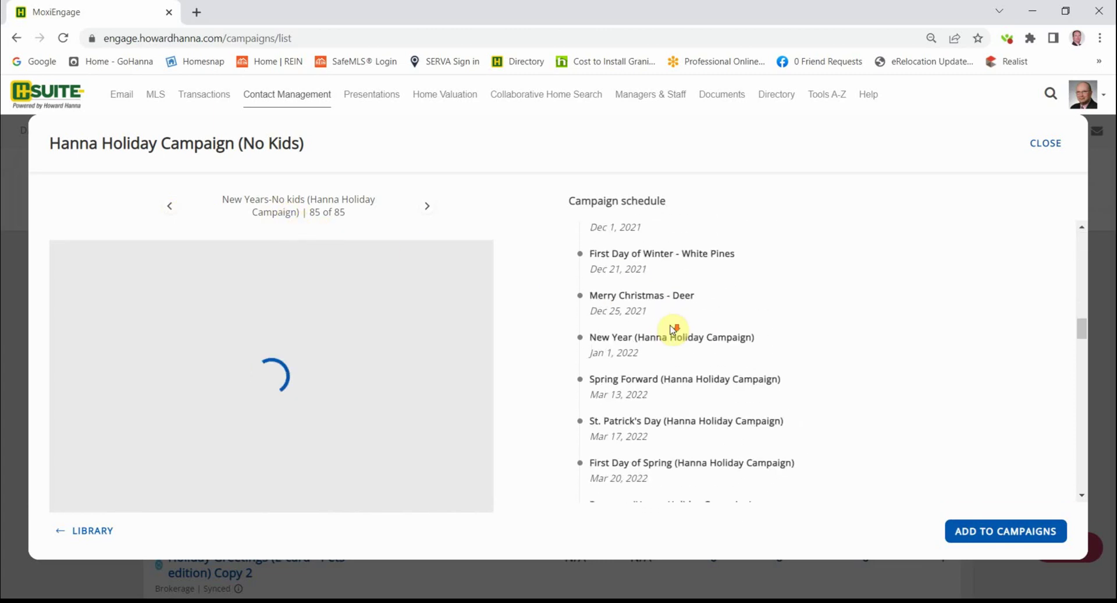
scroll(673, 329, down, 15)
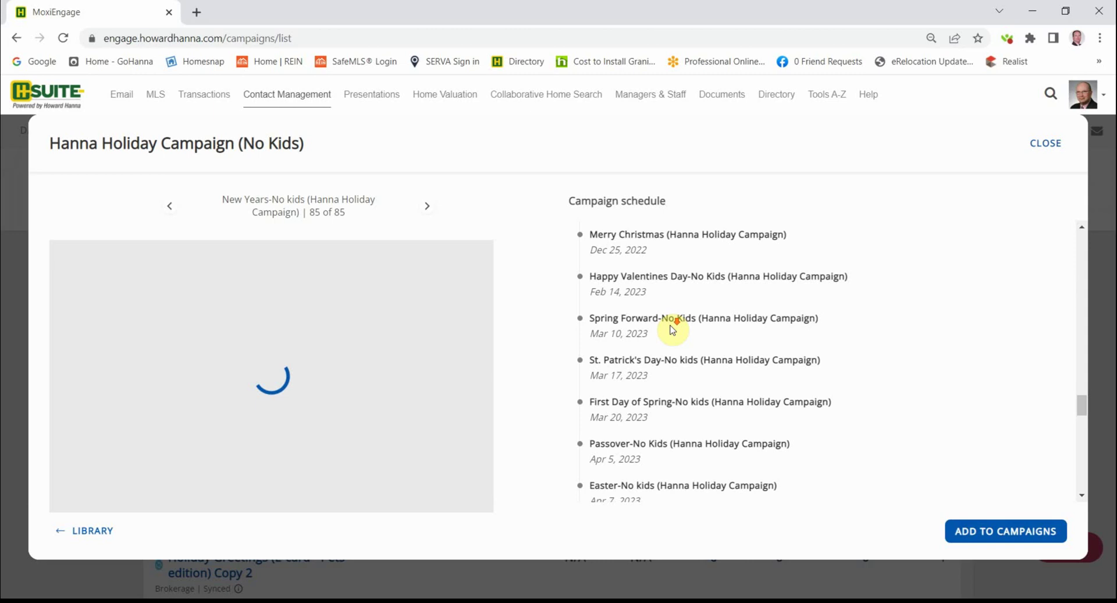
scroll(673, 328, down, 10)
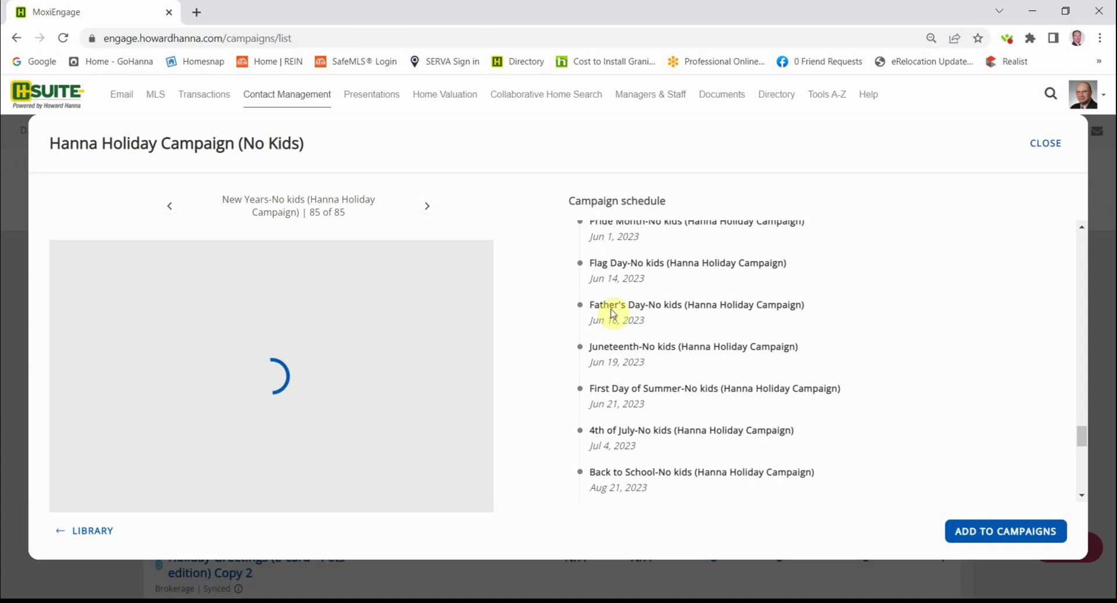
scroll(611, 309, up, 4)
scroll(670, 318, up, 3)
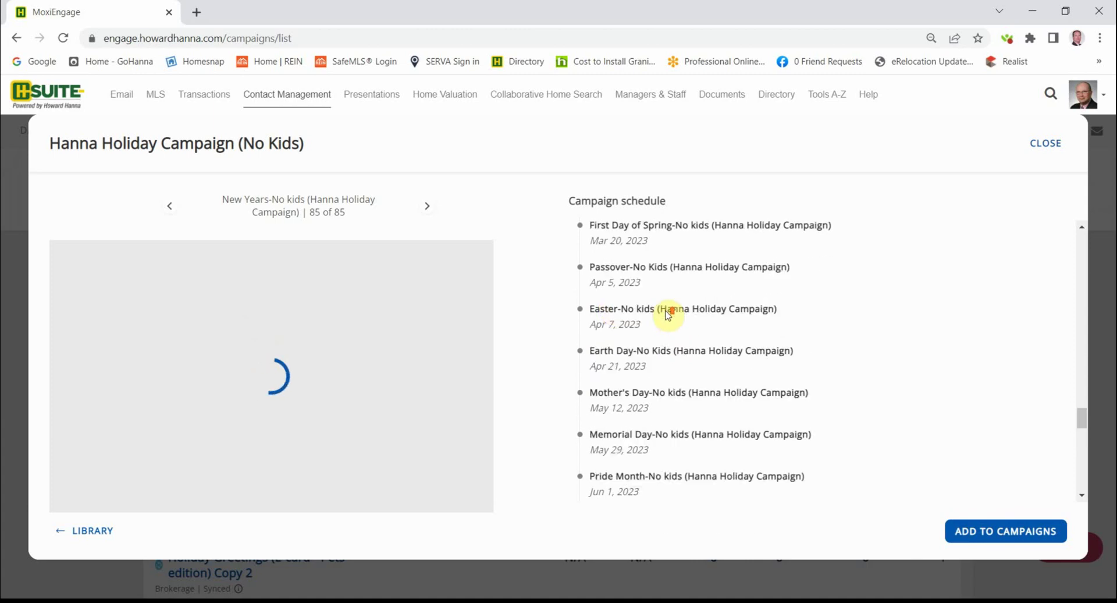
scroll(668, 314, up, 2)
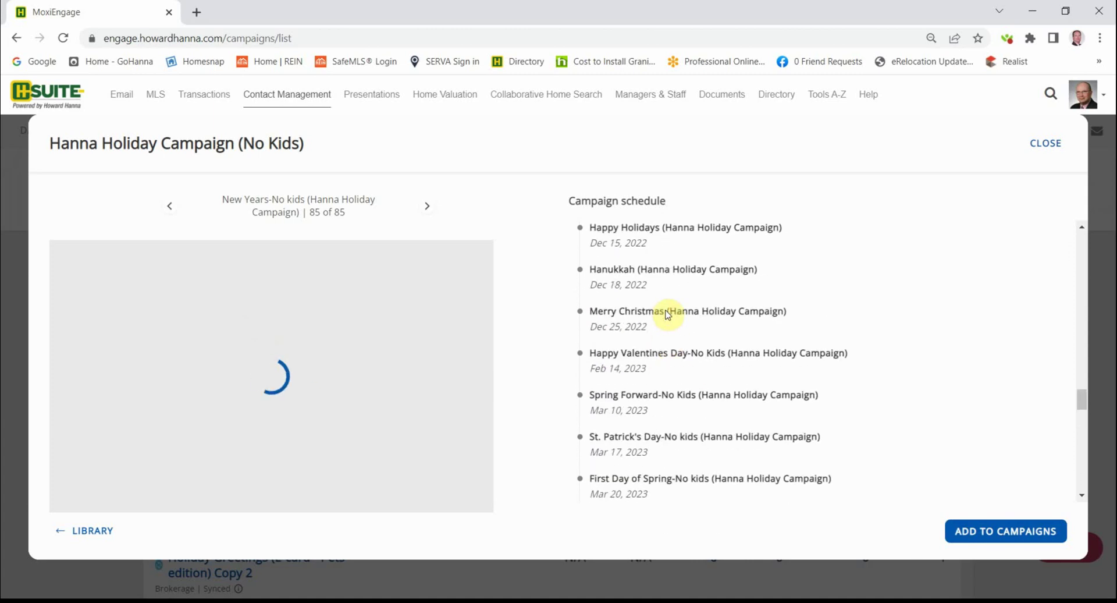
scroll(667, 314, up, 2)
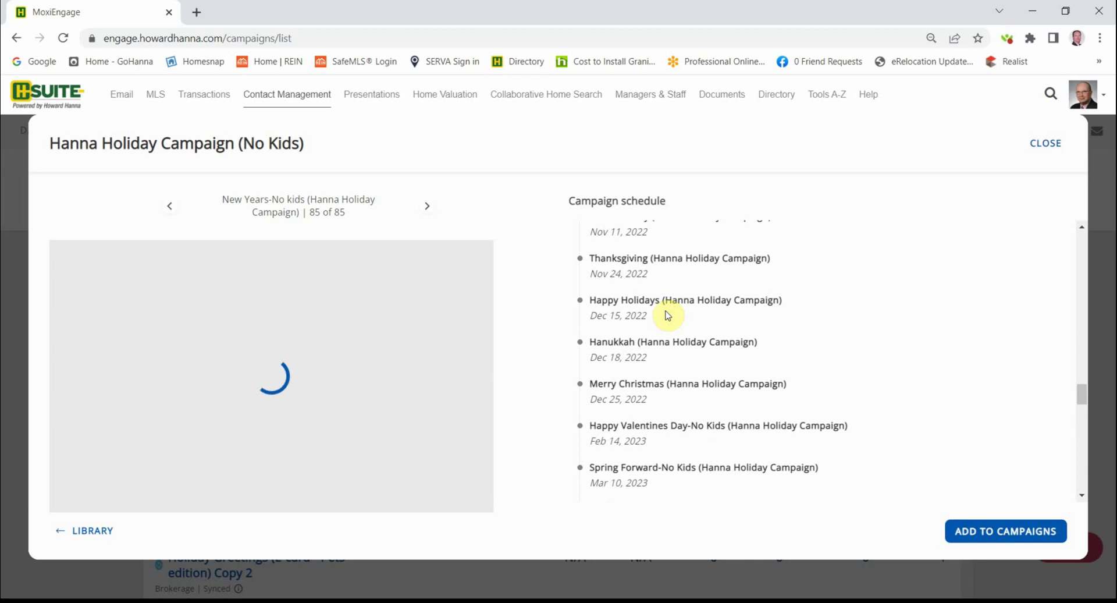
scroll(668, 314, down, 2)
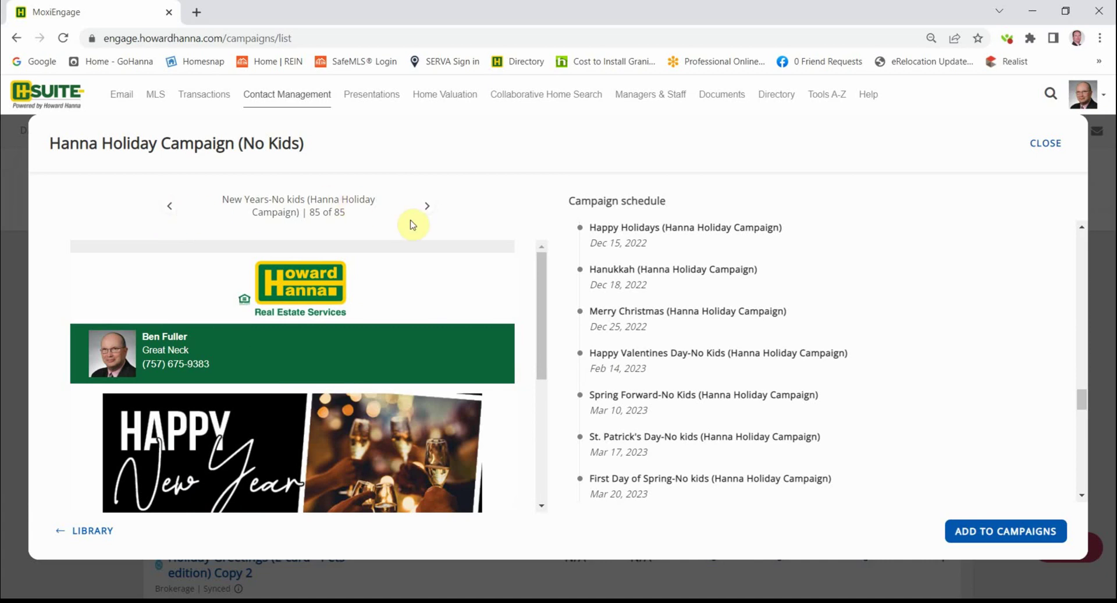
Page back through the No Kids campaign's Kwanzaa and Christmas emails to the Holidays email and view its design
click(426, 208)
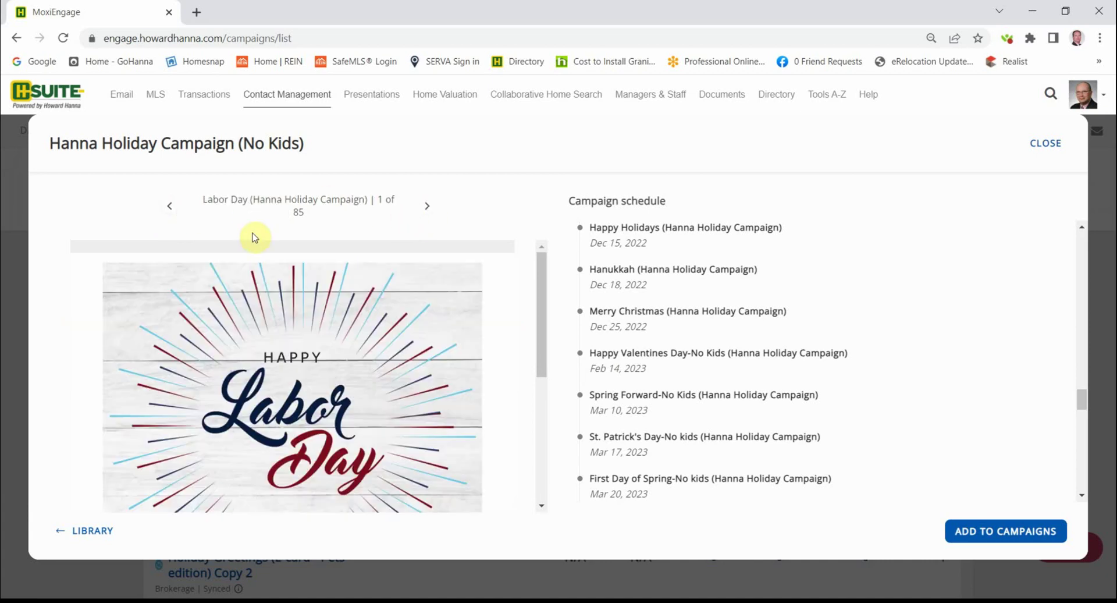
click(169, 207)
click(170, 208)
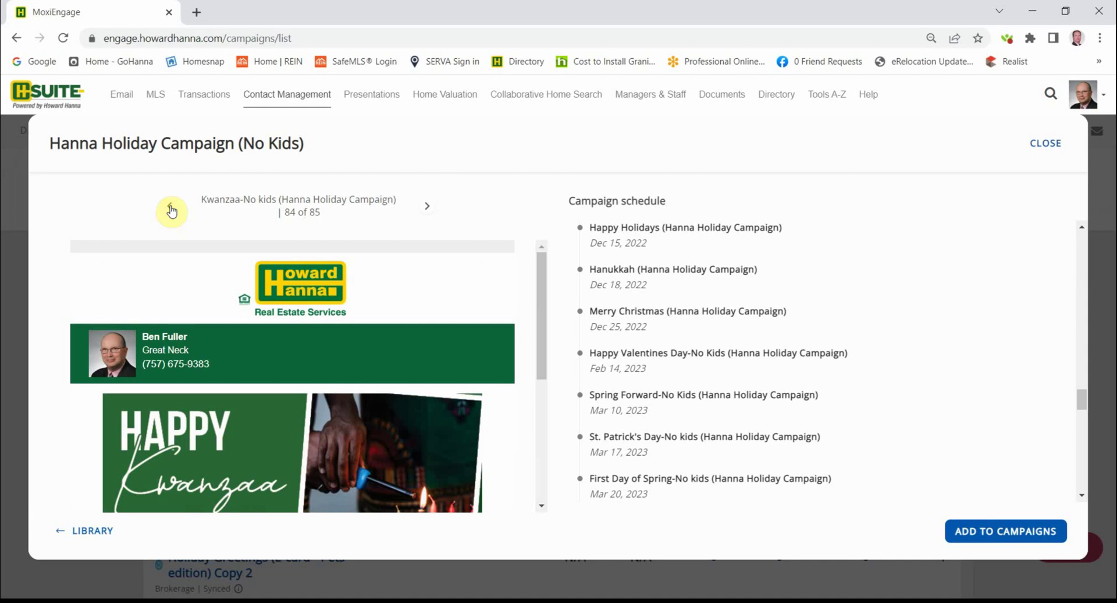
click(171, 208)
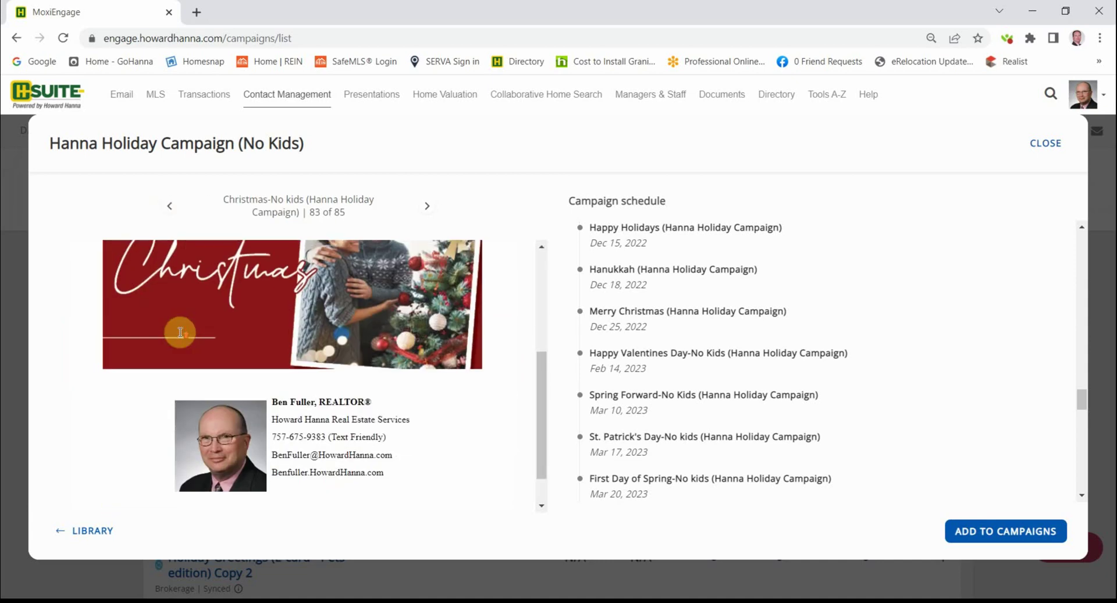
click(171, 209)
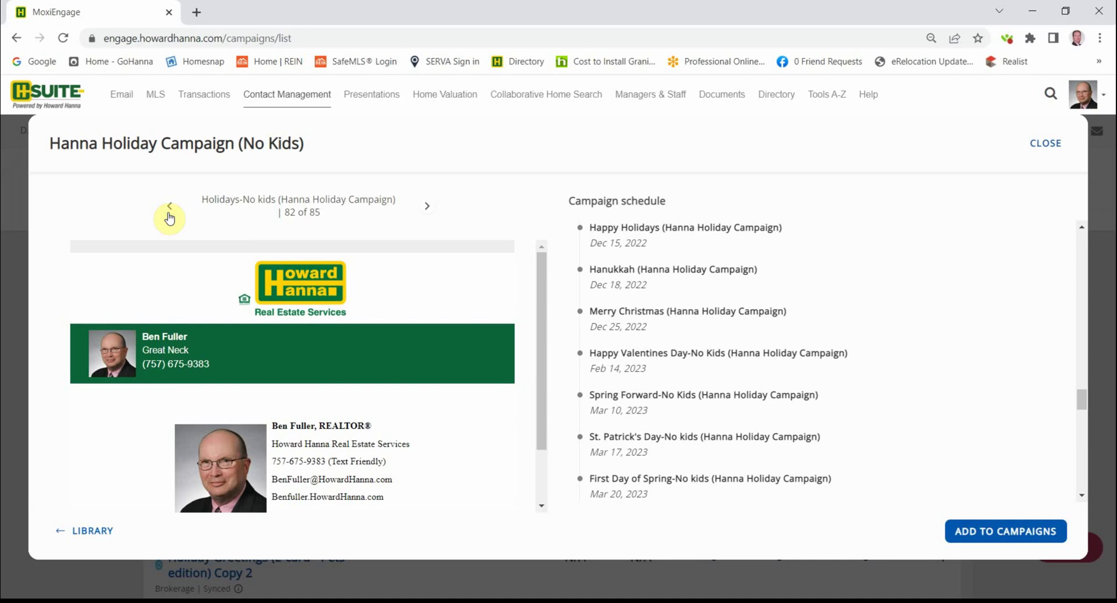
scroll(187, 298, down, 1)
scroll(187, 298, down, 3)
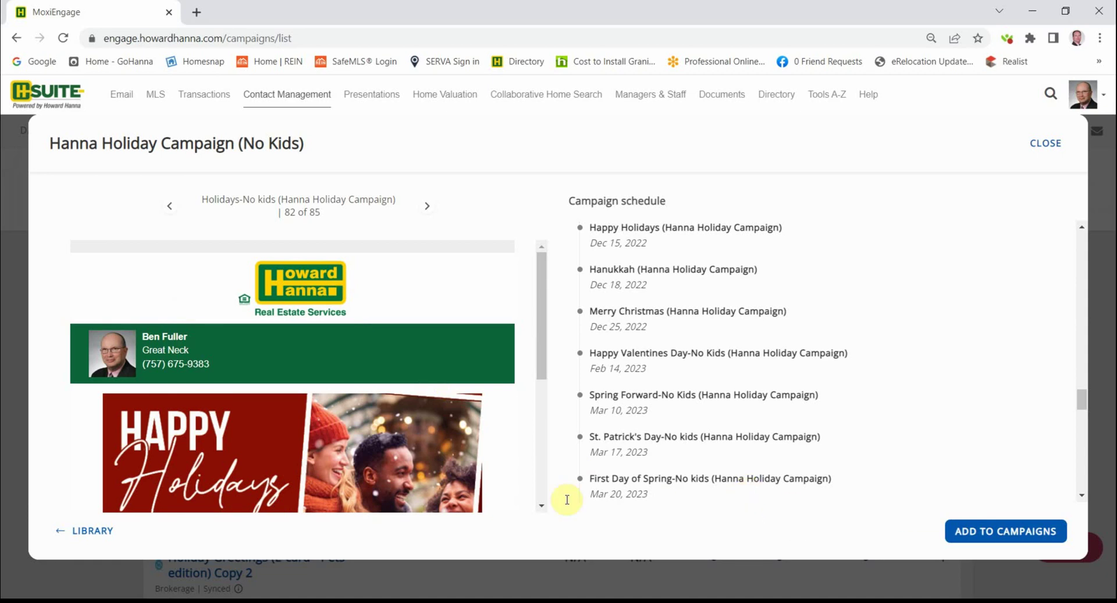
Return to the library, preview Holiday Greetings (E-card - Pets edition), and look through its schedule to the 2023 emails
click(92, 534)
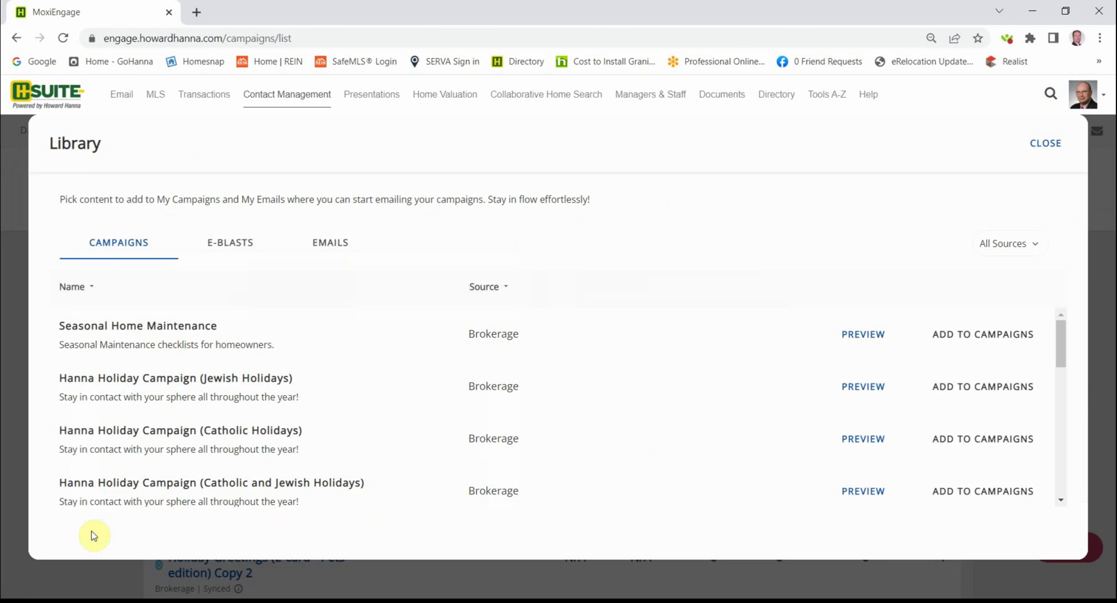
scroll(227, 413, down, 3)
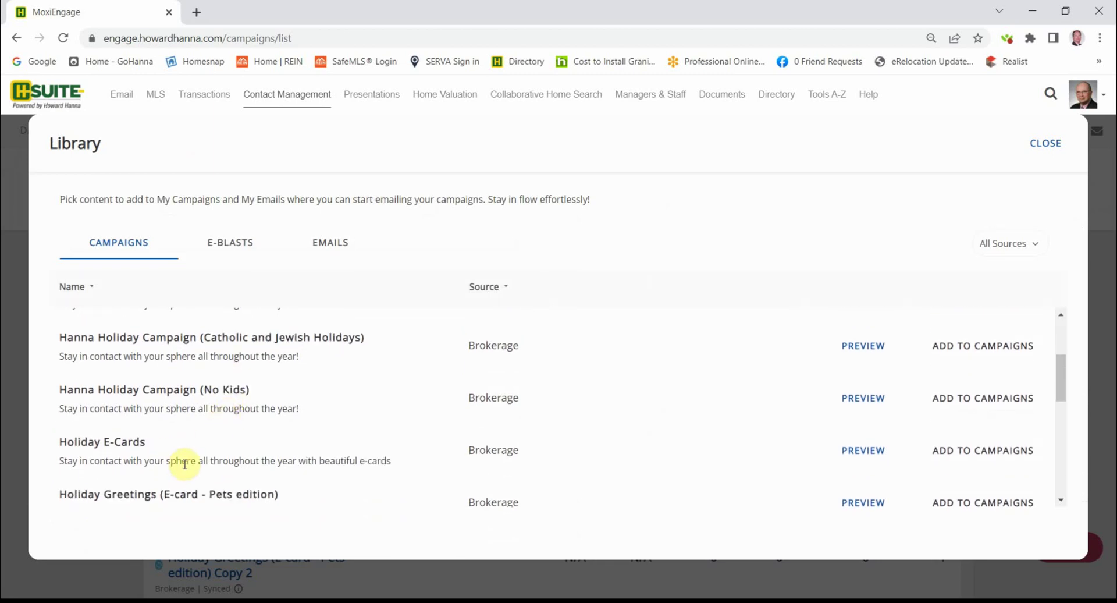
scroll(185, 463, down, 1)
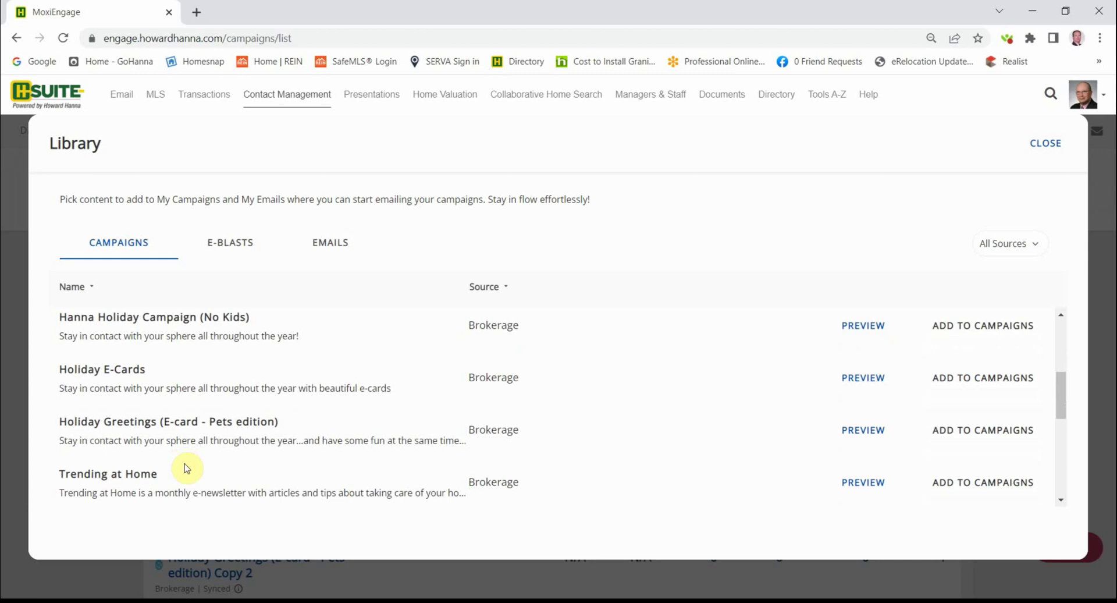
click(863, 432)
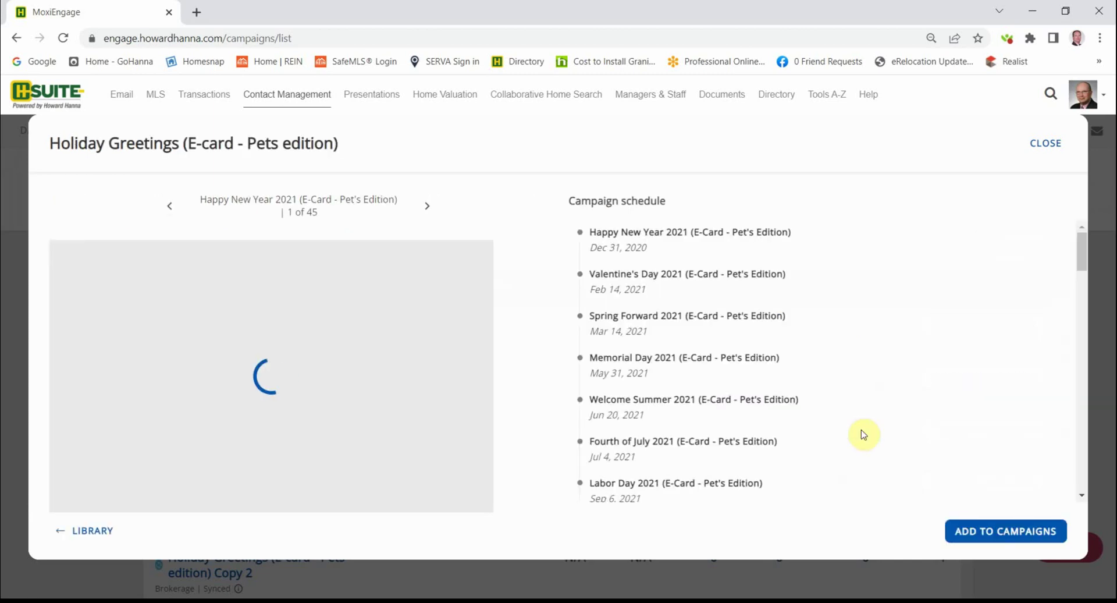
scroll(638, 293, down, 15)
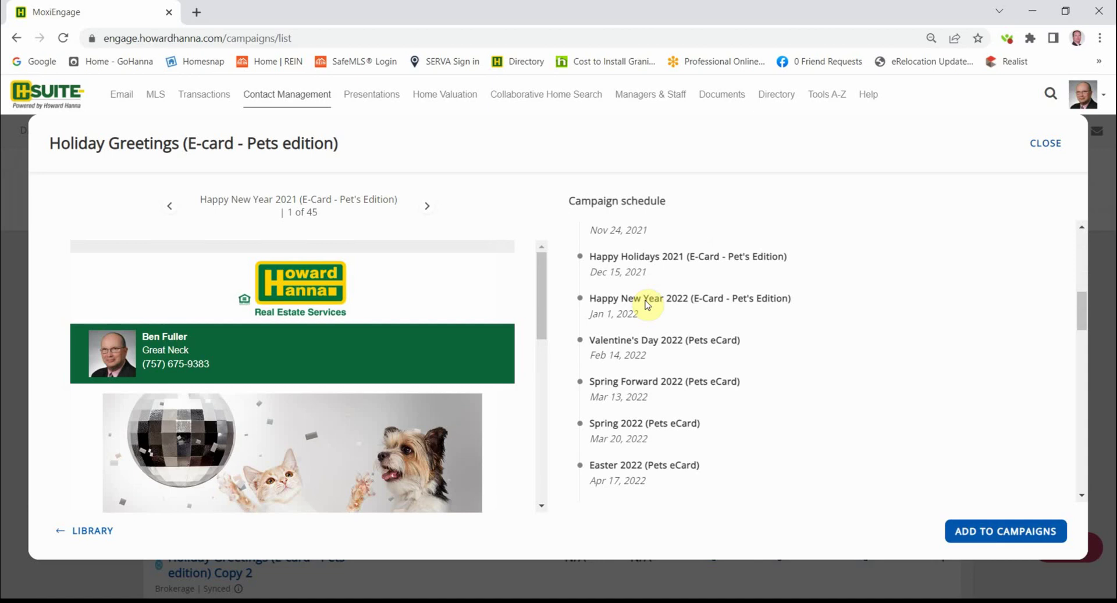
scroll(652, 303, down, 2)
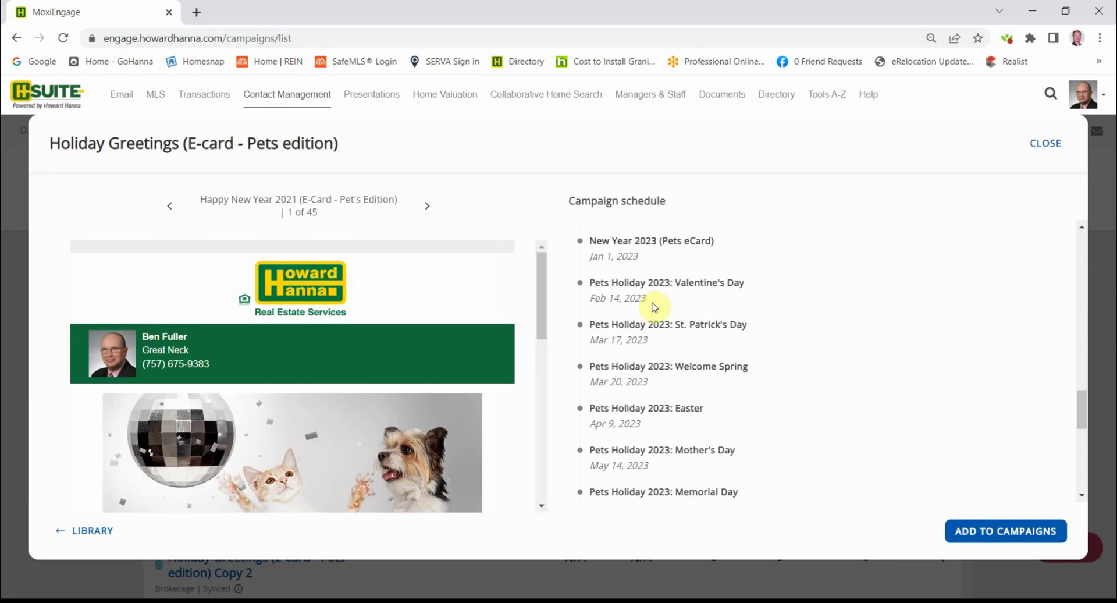
View the designs of the Pets Holiday 2023 Christmas and Holiday Season emails
click(172, 212)
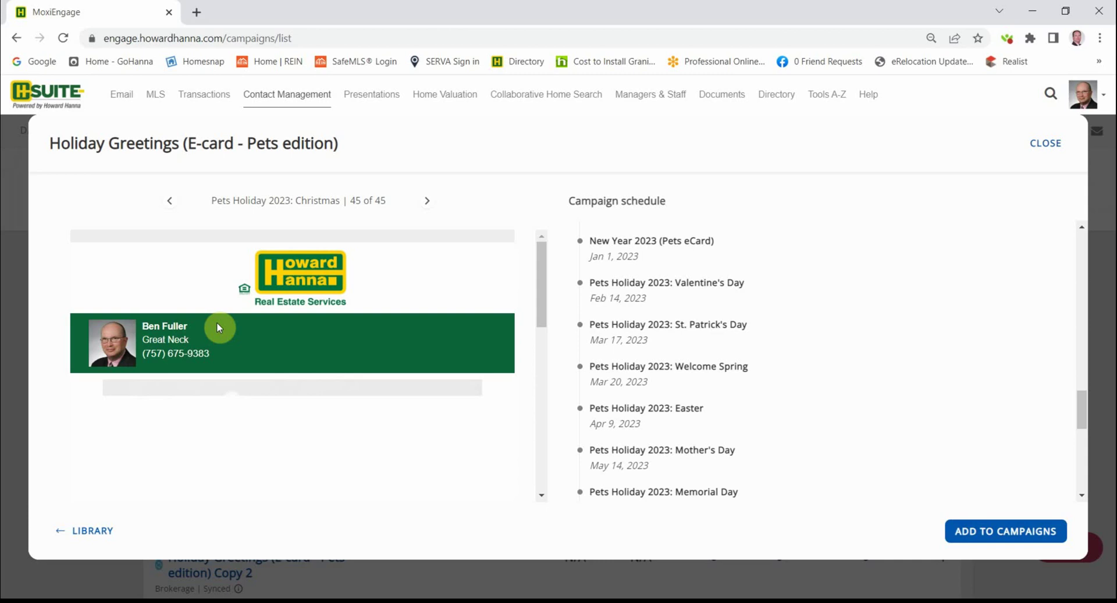
scroll(230, 375, down, 2)
scroll(230, 375, down, 1)
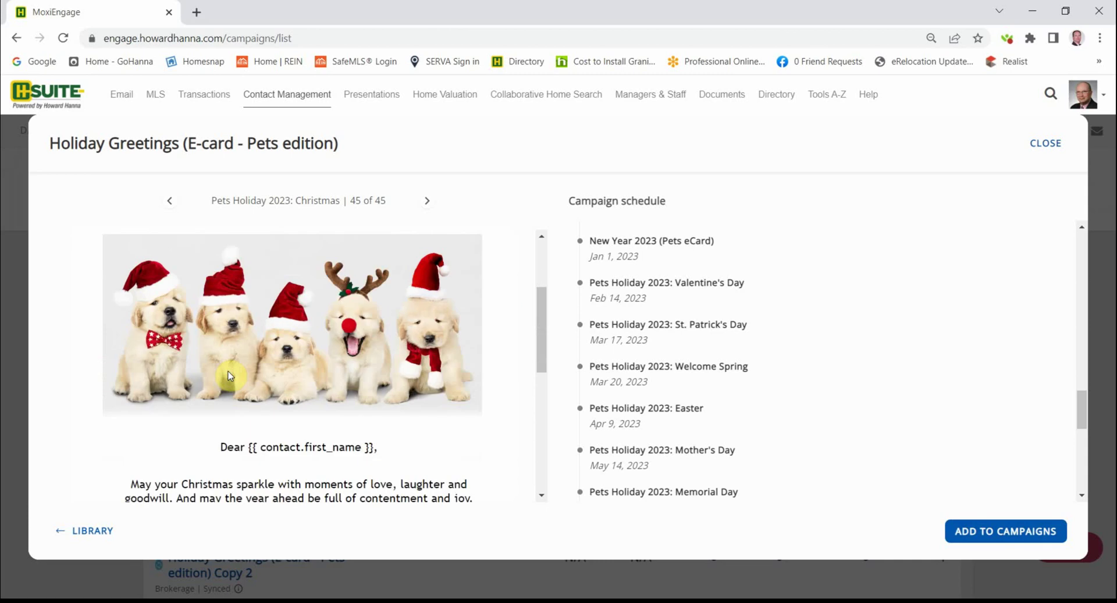
scroll(228, 372, up, 3)
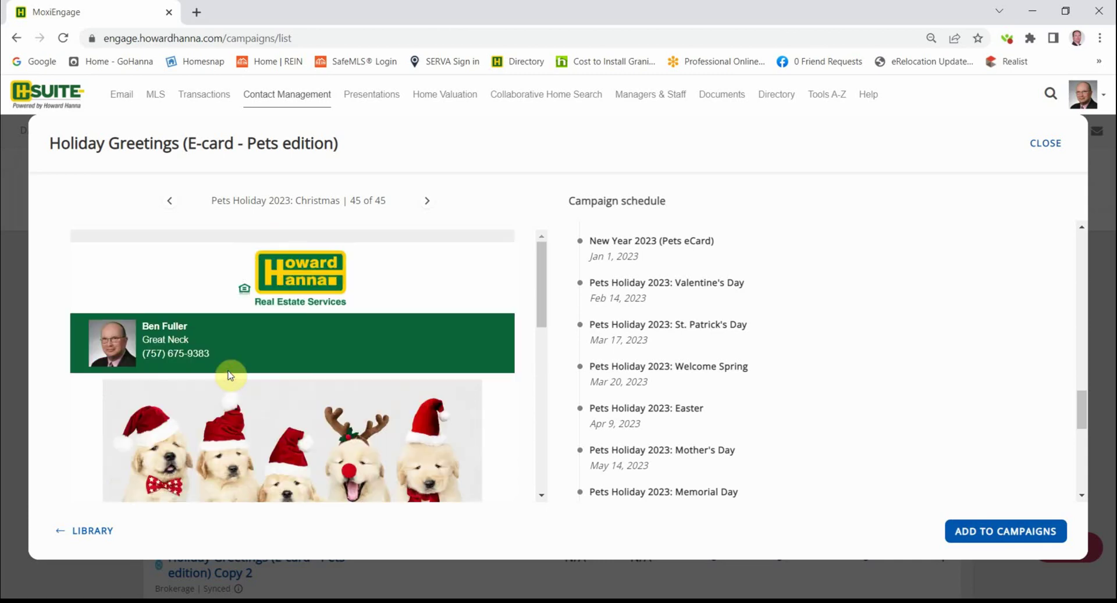
click(170, 201)
scroll(198, 342, down, 3)
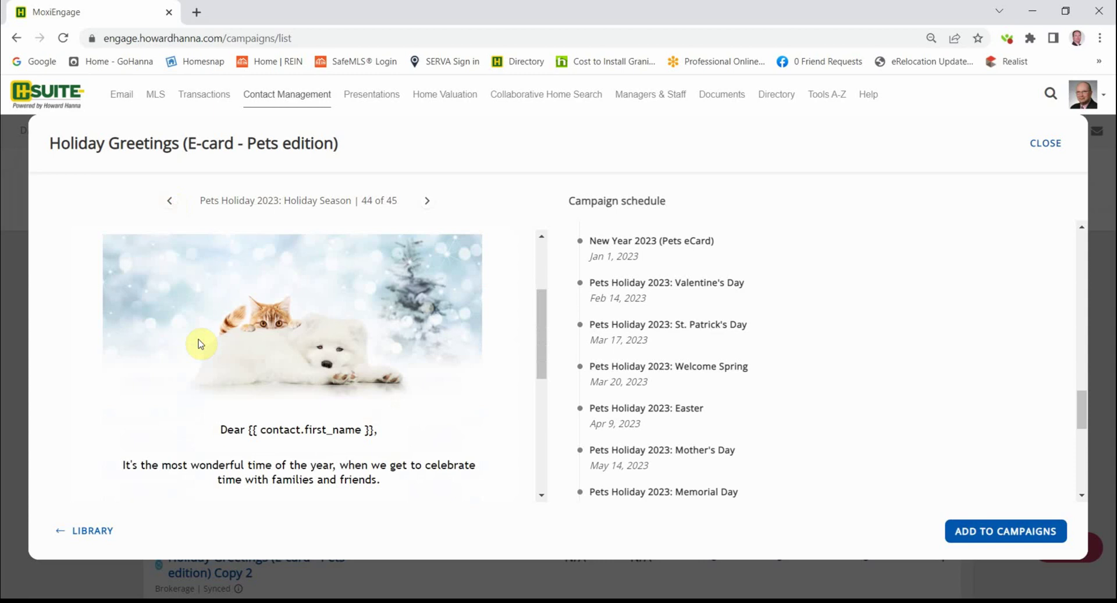
scroll(198, 344, up, 3)
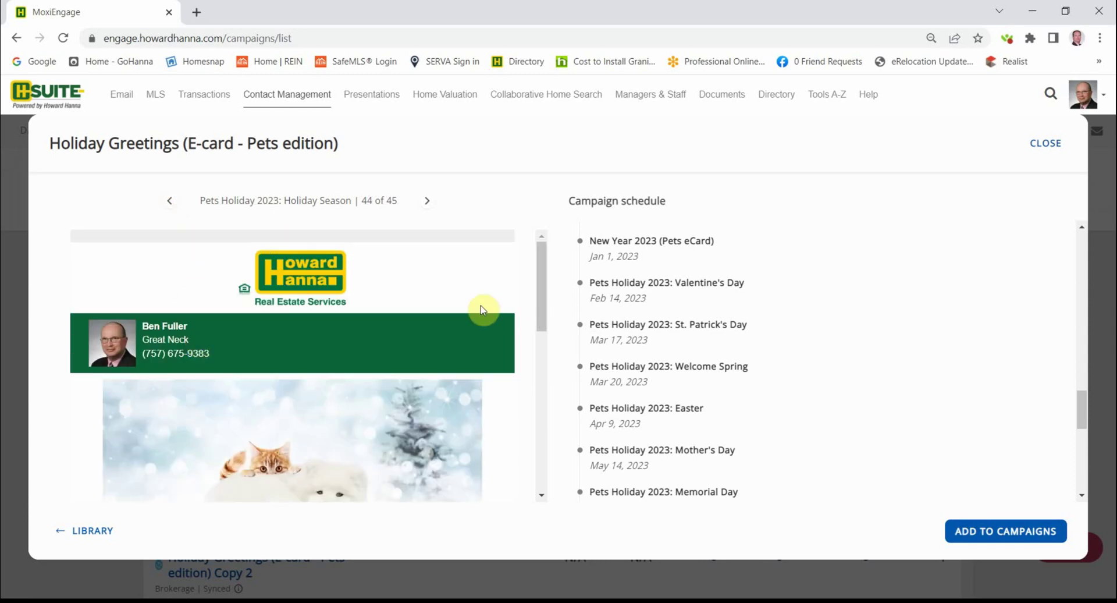
Add Holiday Greetings (E-card - Pets edition) to the campaigns and open the new copy's setup
click(990, 529)
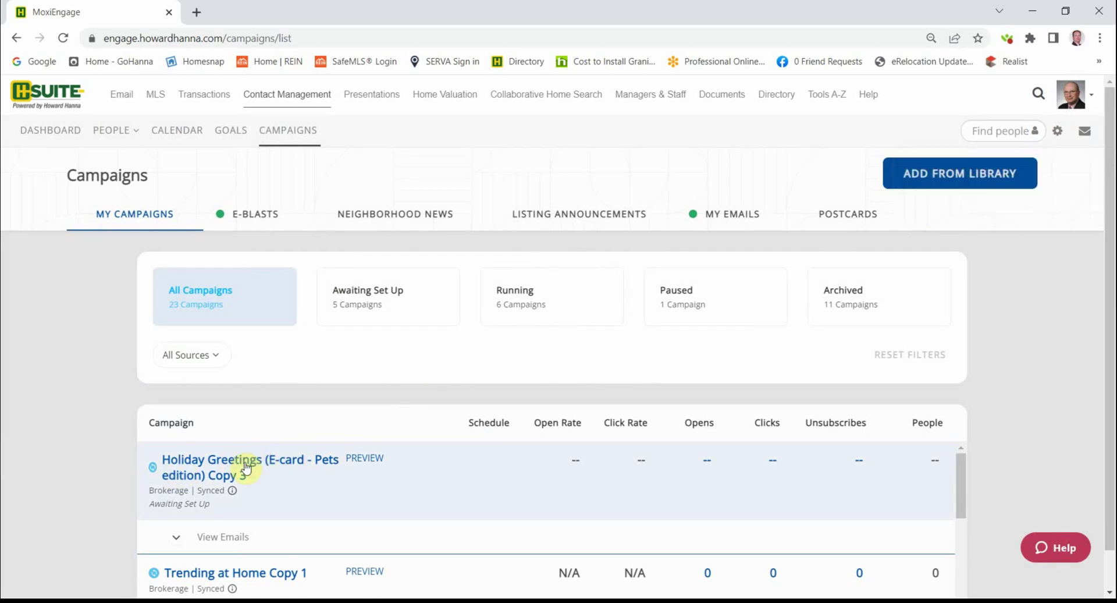
click(245, 467)
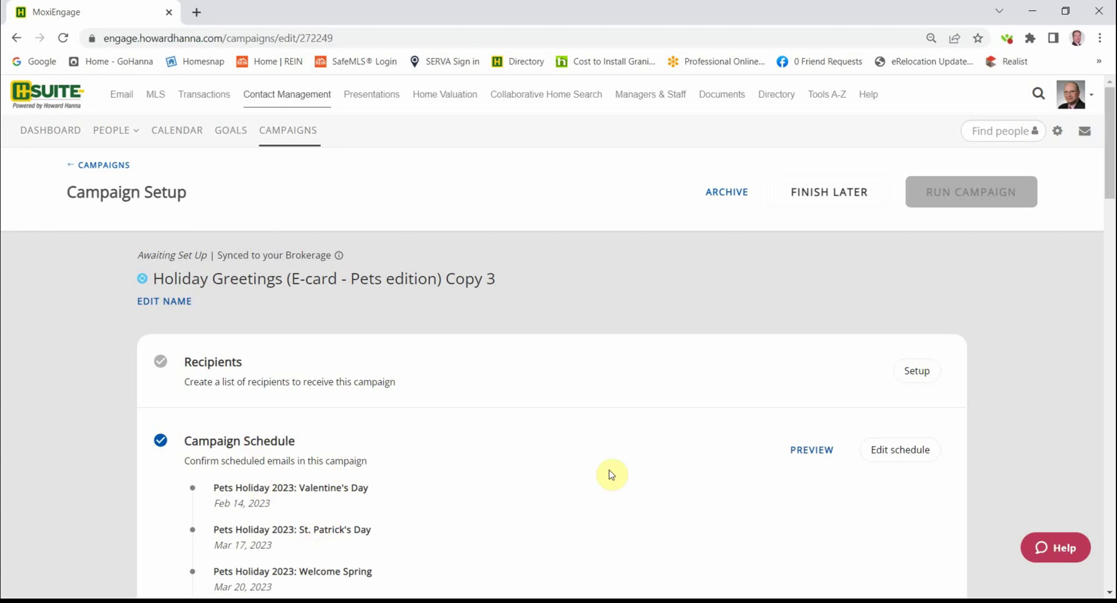
scroll(655, 473, down, 1)
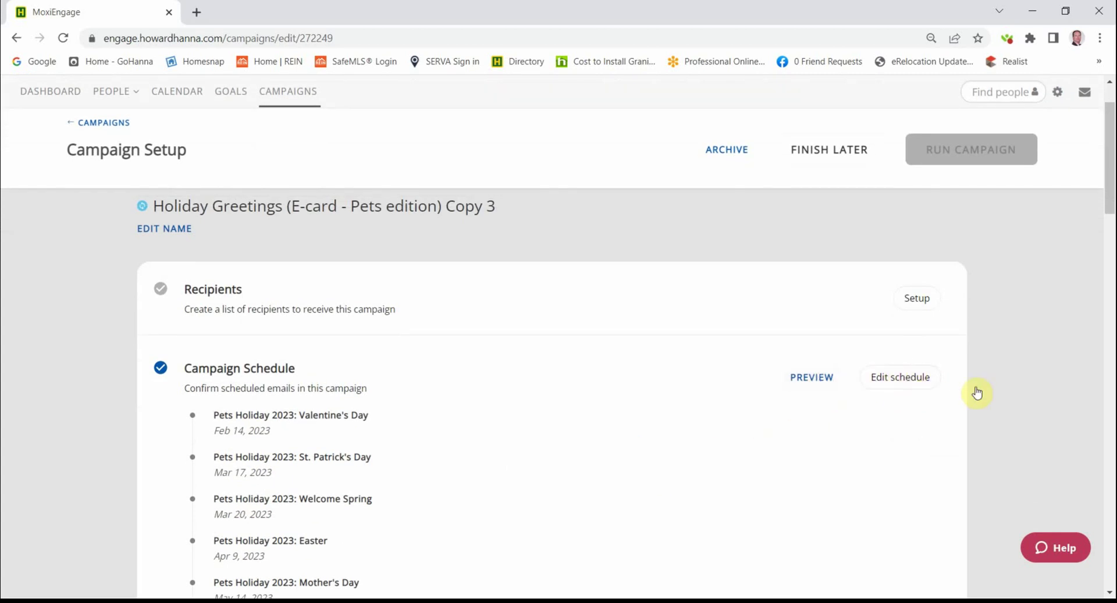
Make the campaign schedule editable, accepting the break in sync, and set the Memorial Day email's send date to 05/26/2023
click(886, 379)
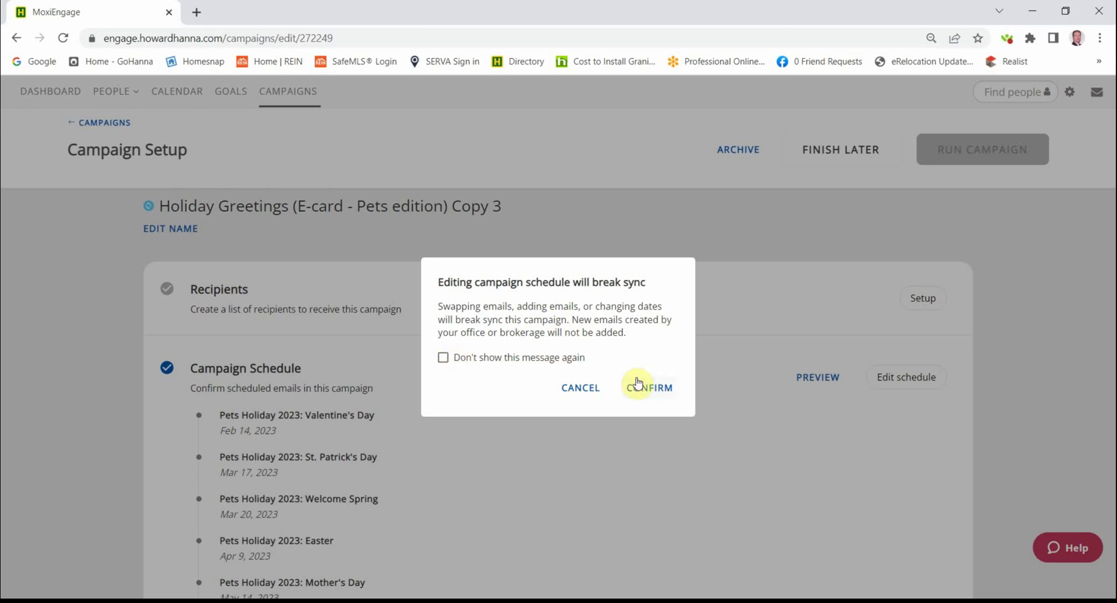
click(648, 393)
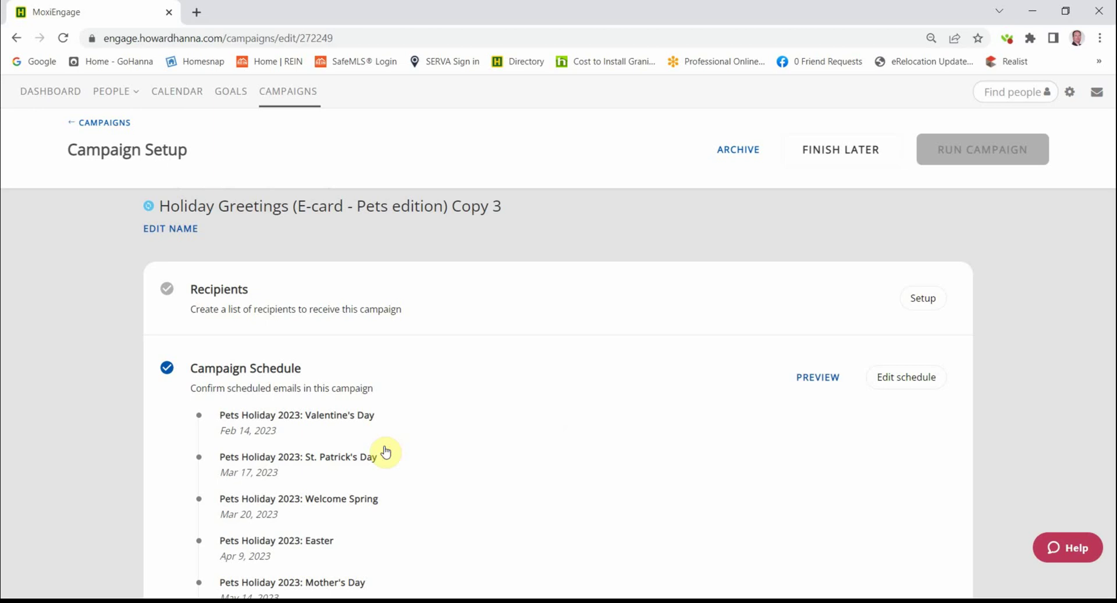
scroll(424, 437, down, 3)
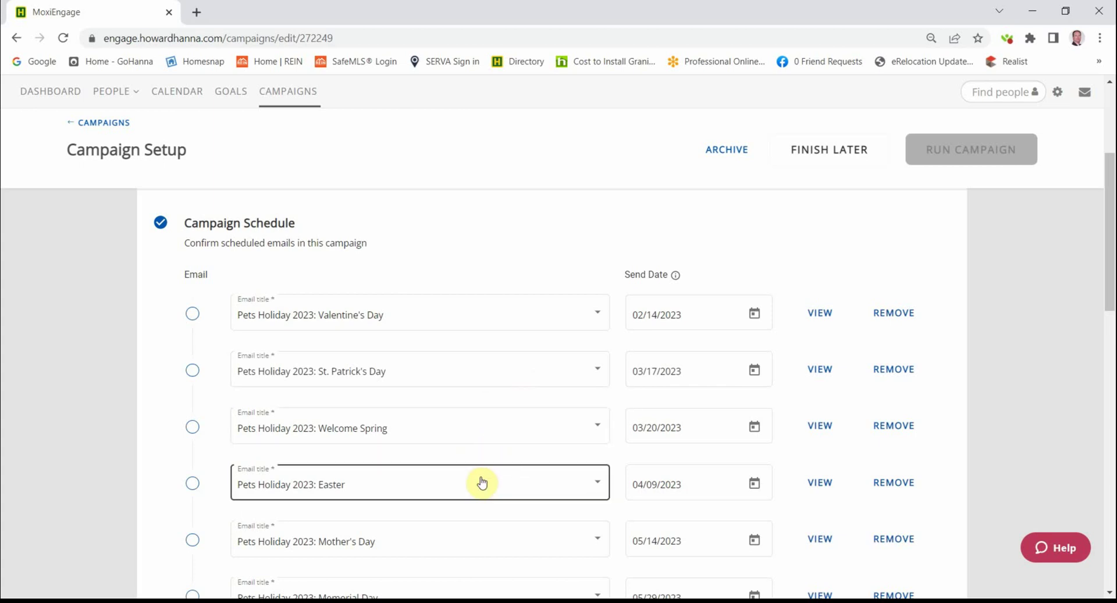
scroll(482, 482, down, 2)
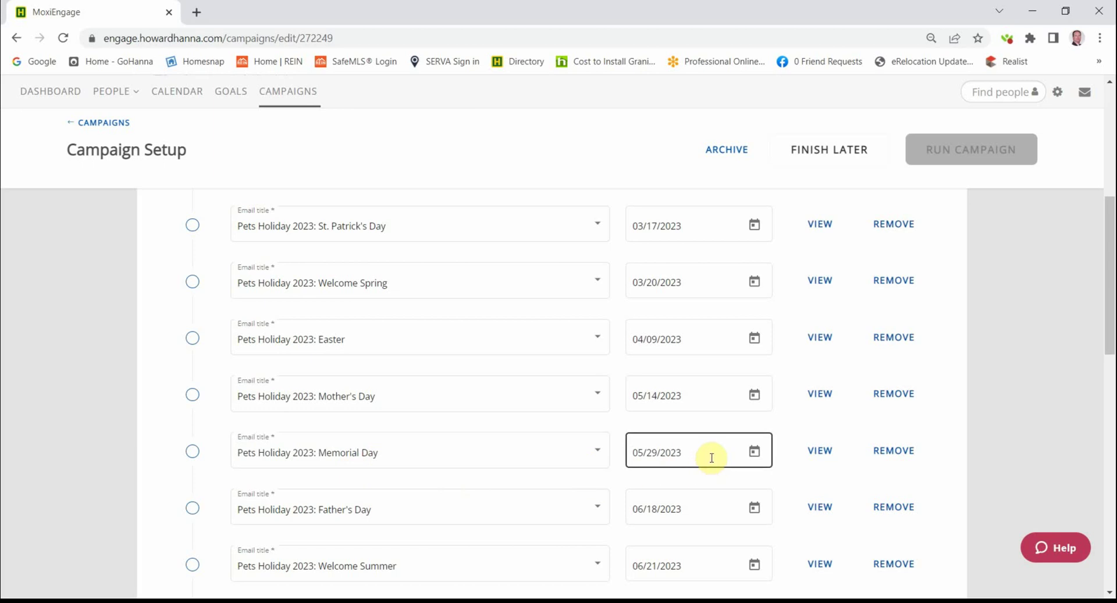
click(754, 452)
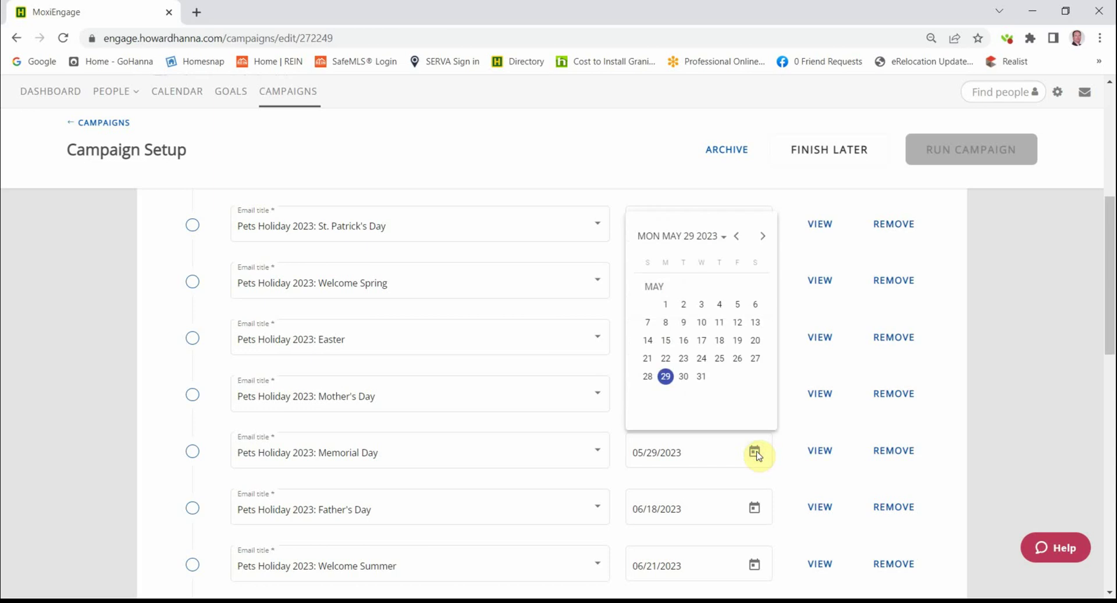
click(737, 359)
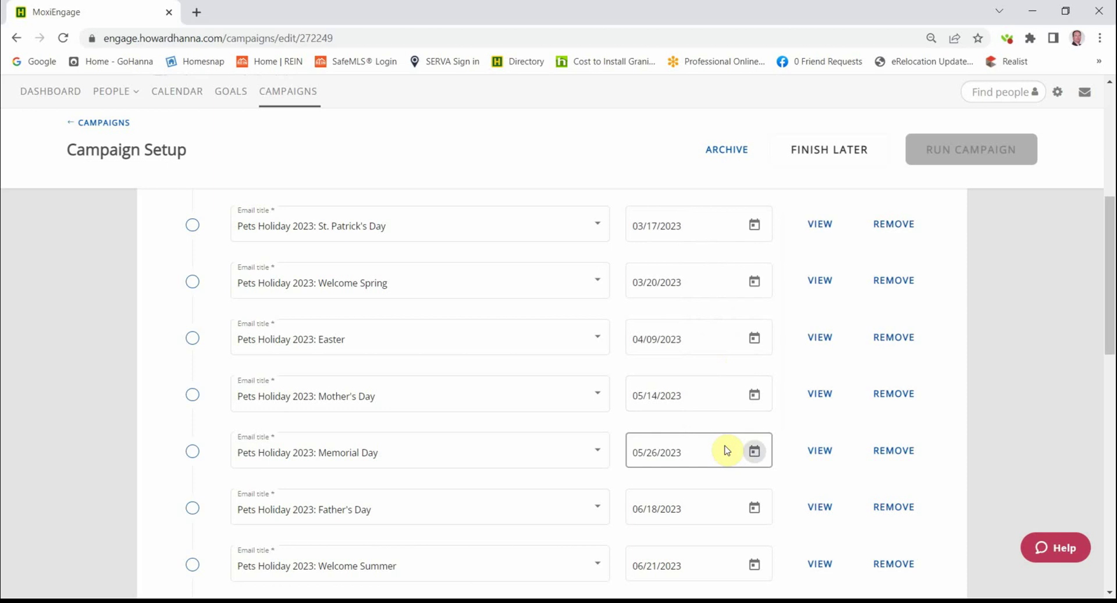
Set the Labor Day email's send date to 09/01/2023 and save the campaign schedule
scroll(503, 504, down, 3)
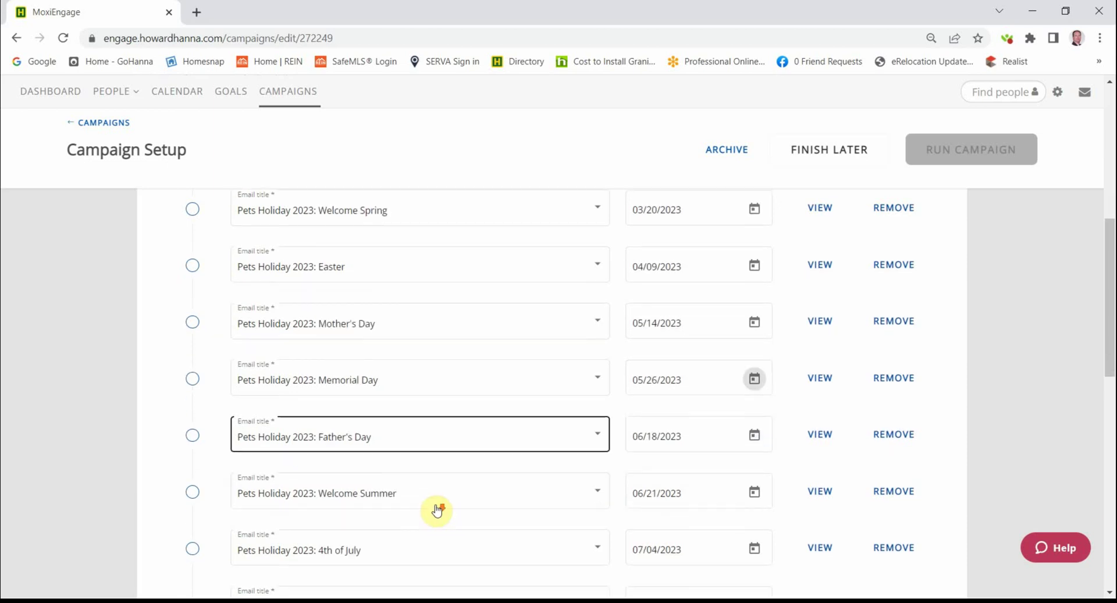
scroll(457, 473, down, 2)
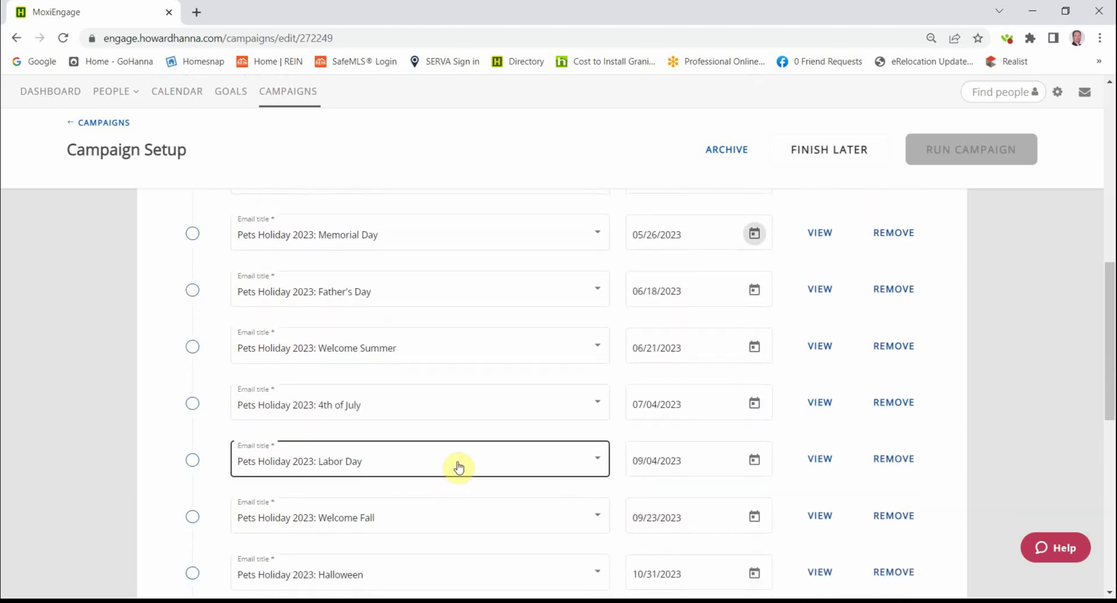
click(755, 460)
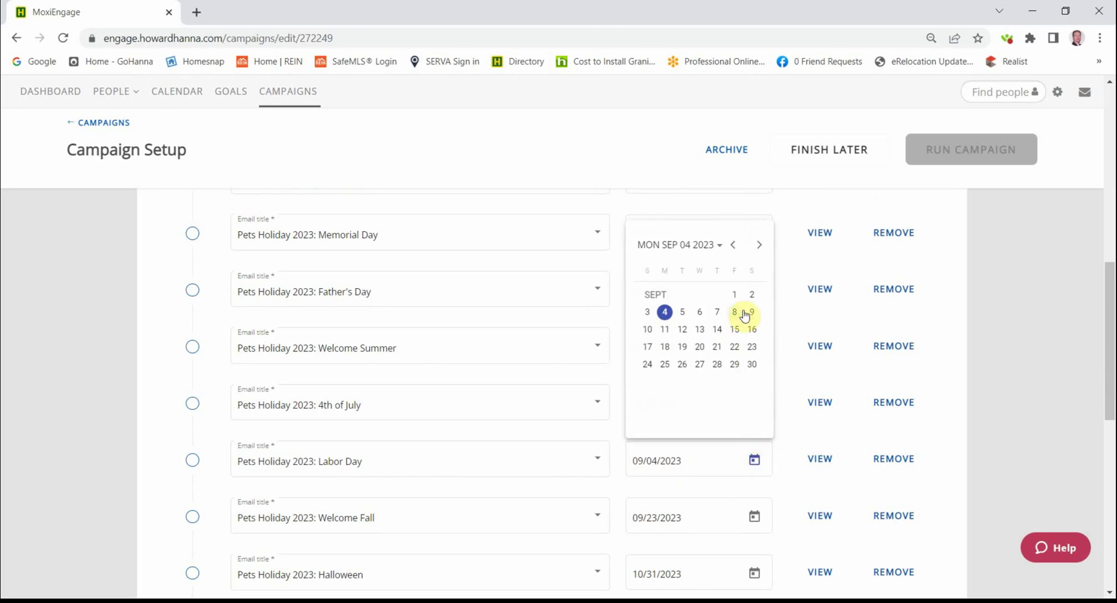
click(735, 294)
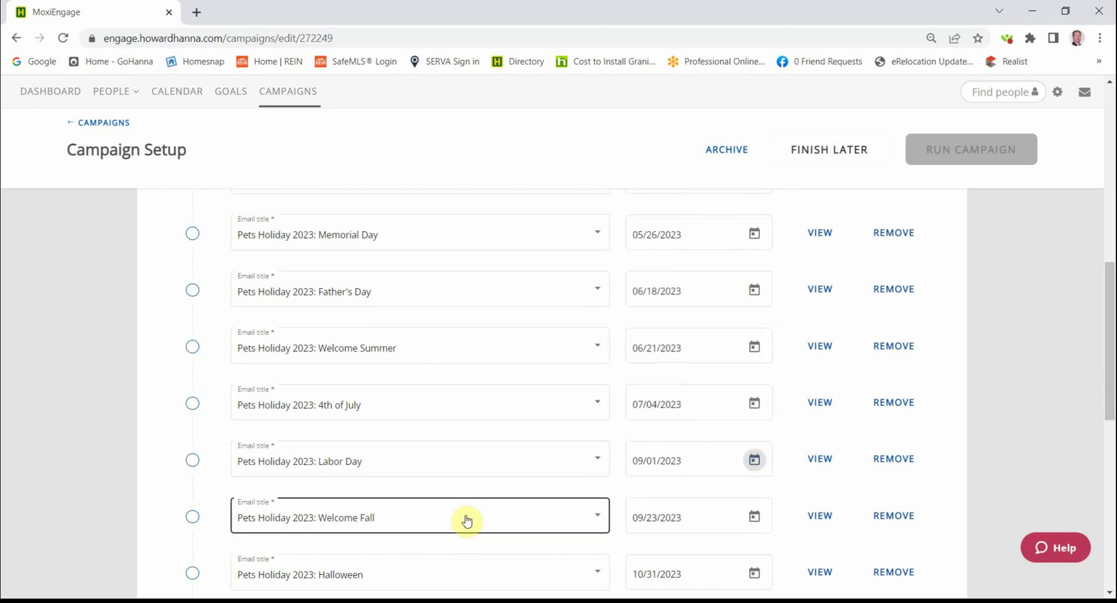
scroll(463, 517, down, 4)
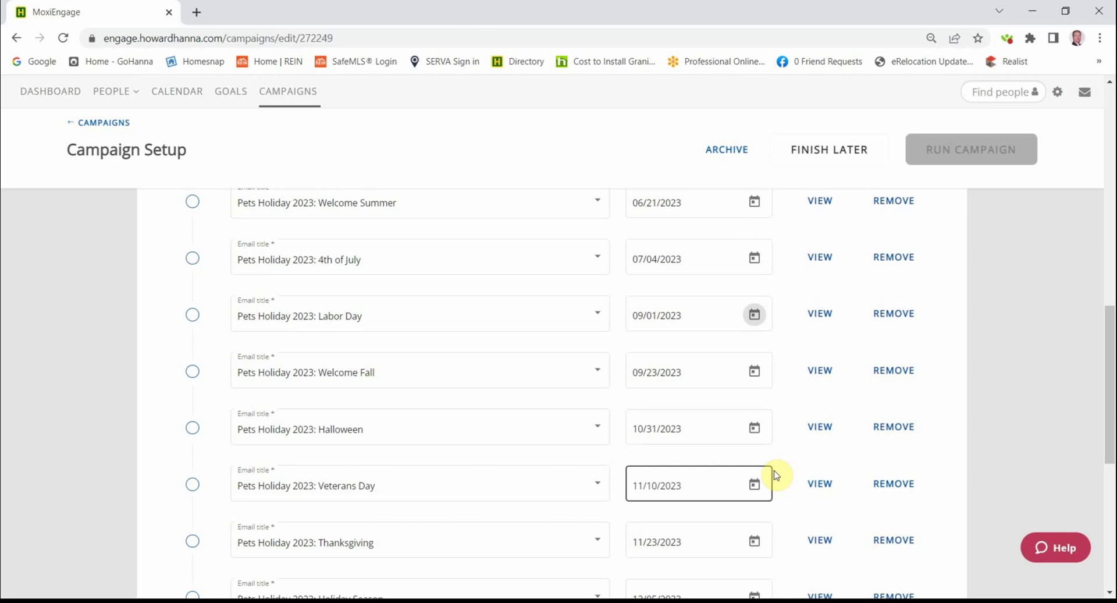
scroll(785, 477, down, 5)
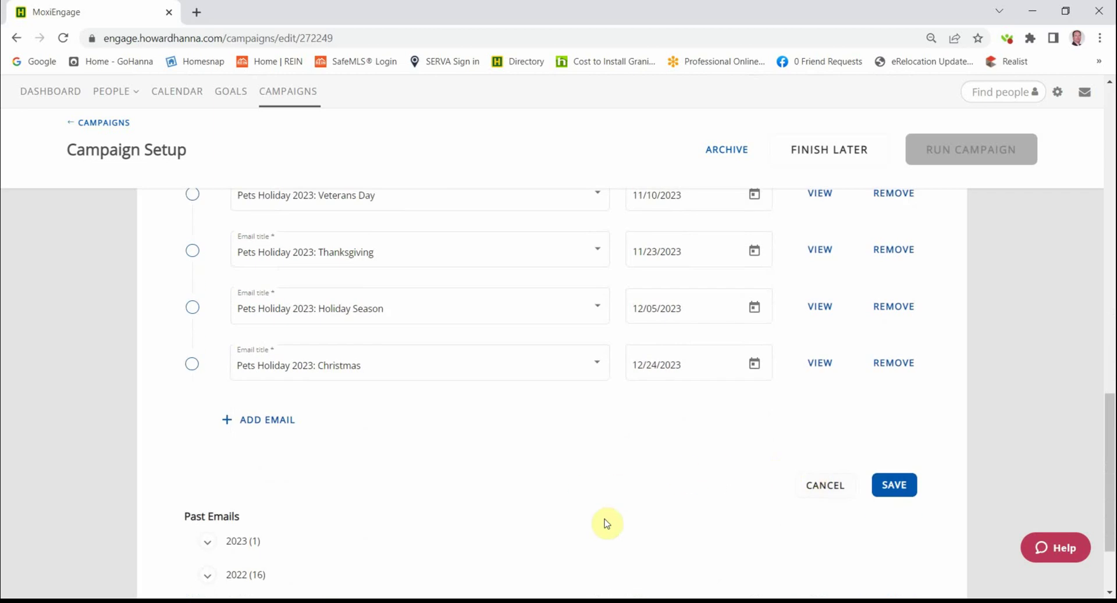
click(896, 486)
Start setting up the campaign's recipients and bring up the contact groups available to add
scroll(861, 461, up, 10)
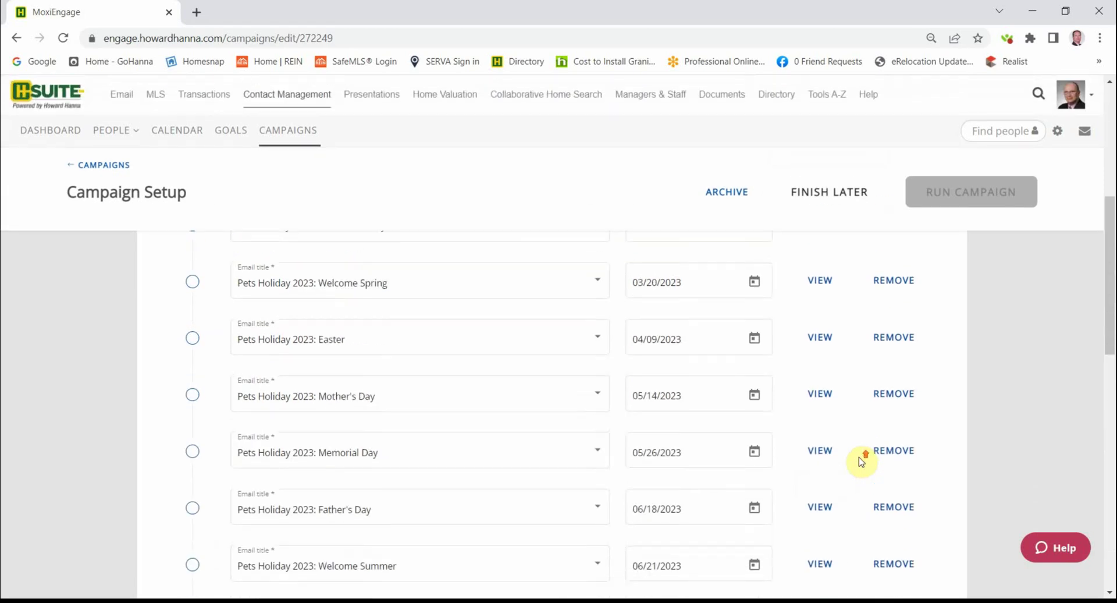
scroll(861, 461, up, 6)
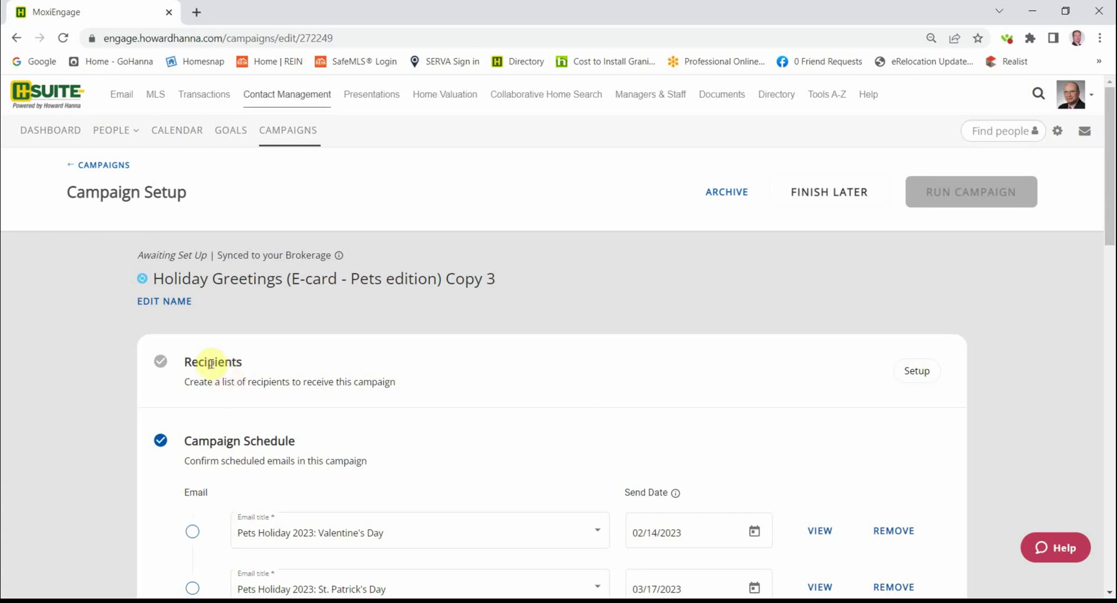
click(908, 374)
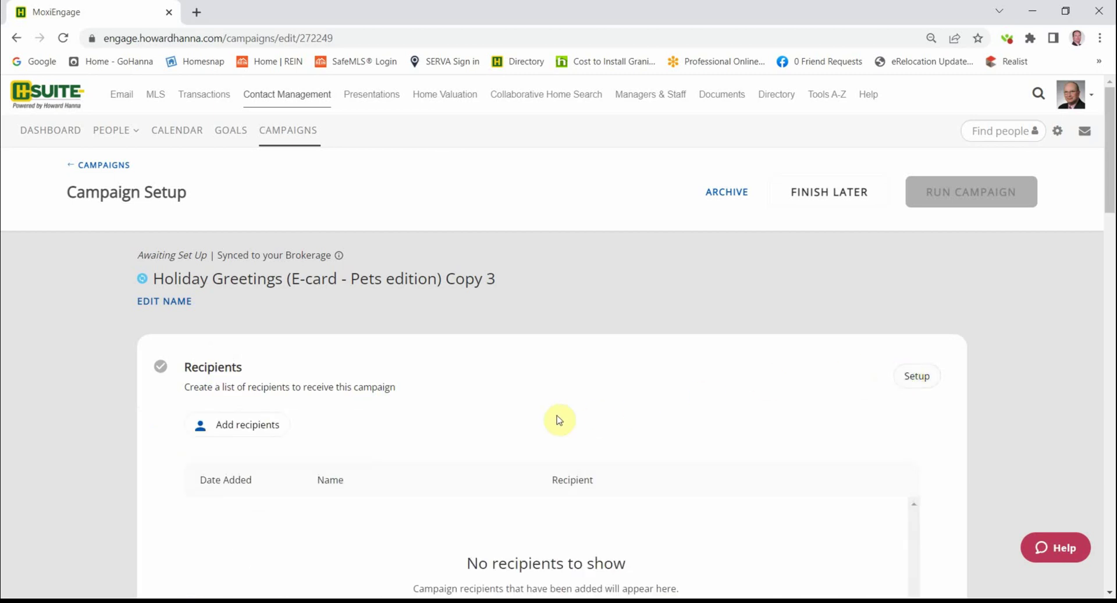
click(238, 426)
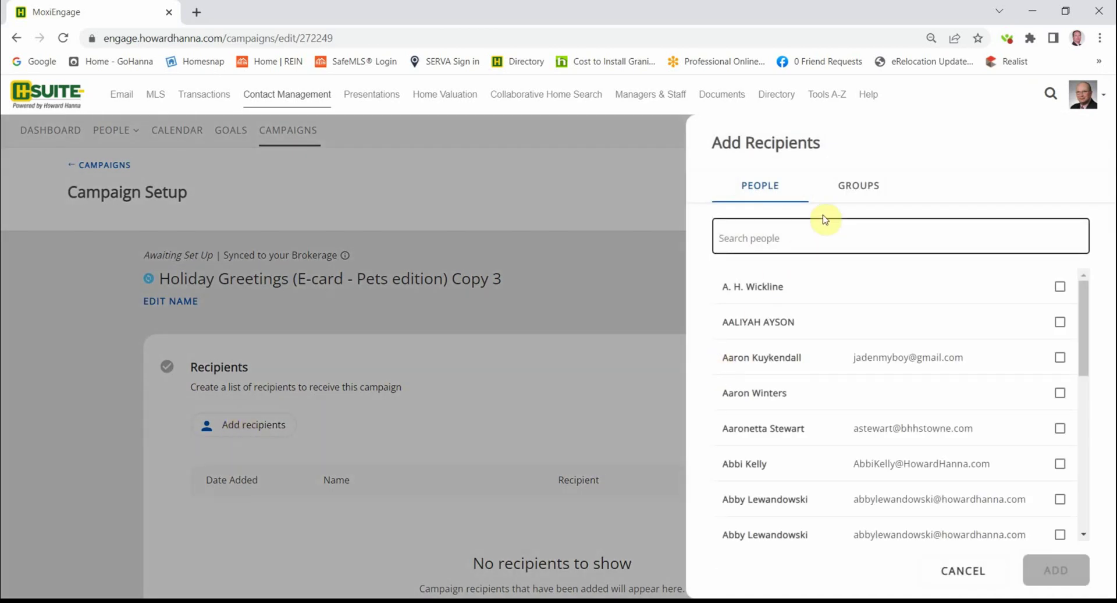
click(855, 190)
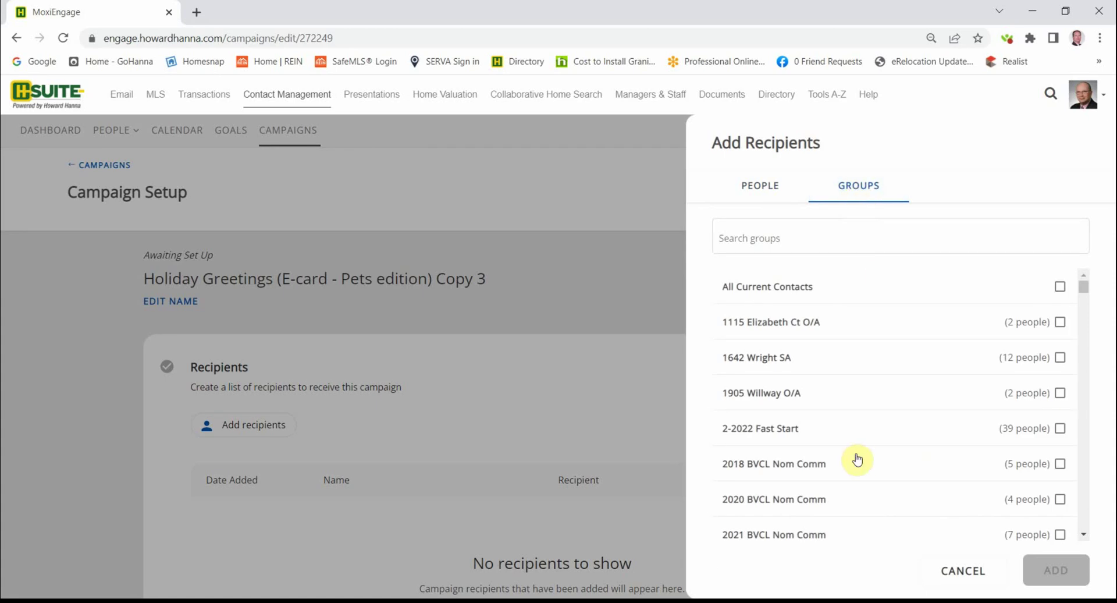
Add the Pet People group to the campaign's recipients
scroll(863, 459, down, 10)
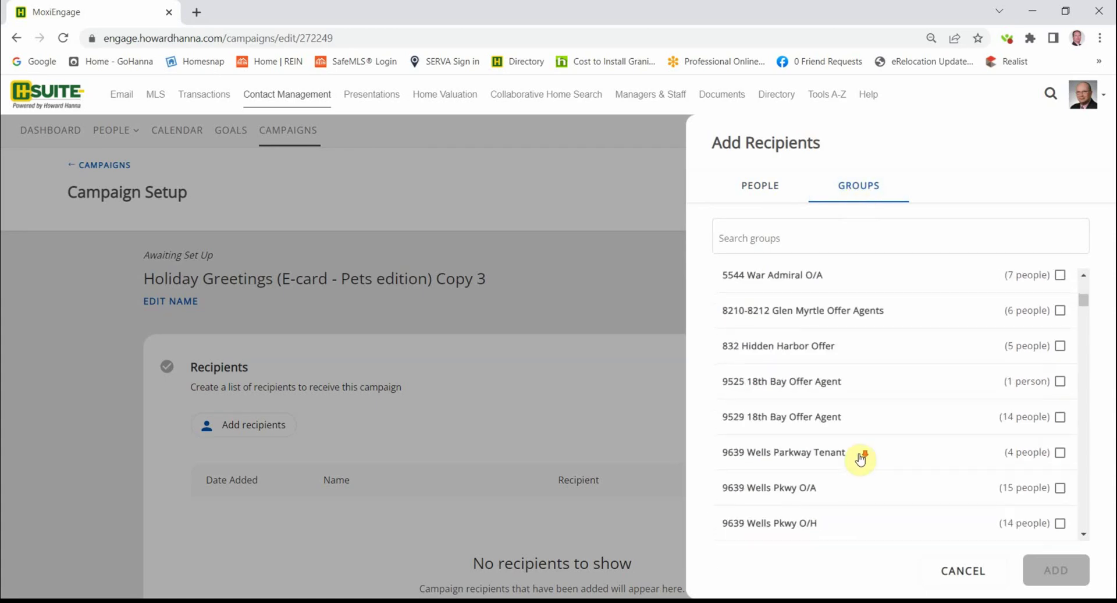
scroll(859, 461, down, 15)
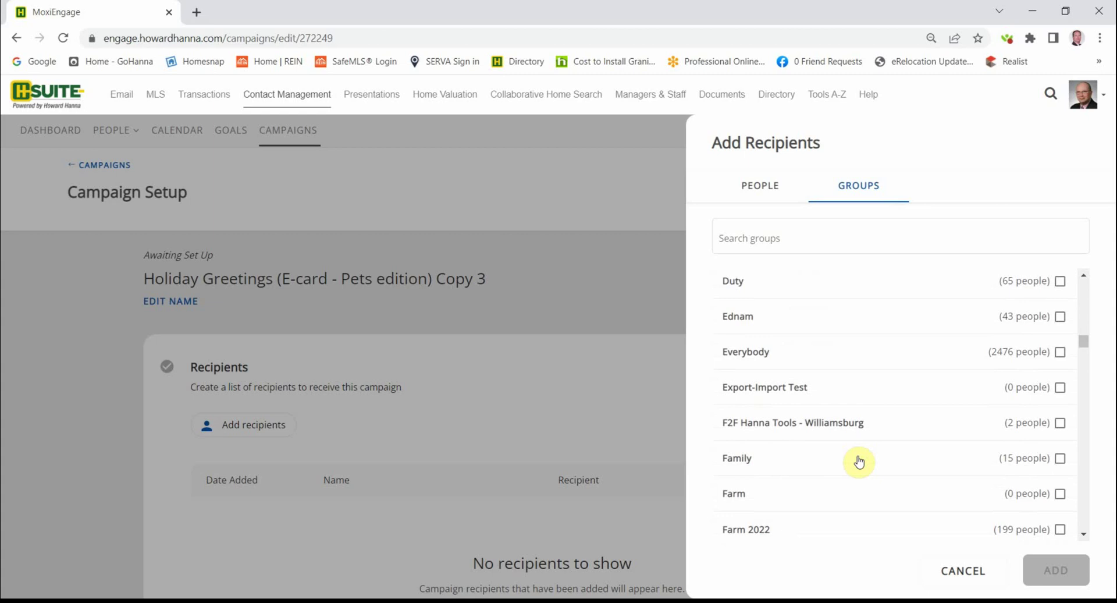
scroll(860, 462, down, 15)
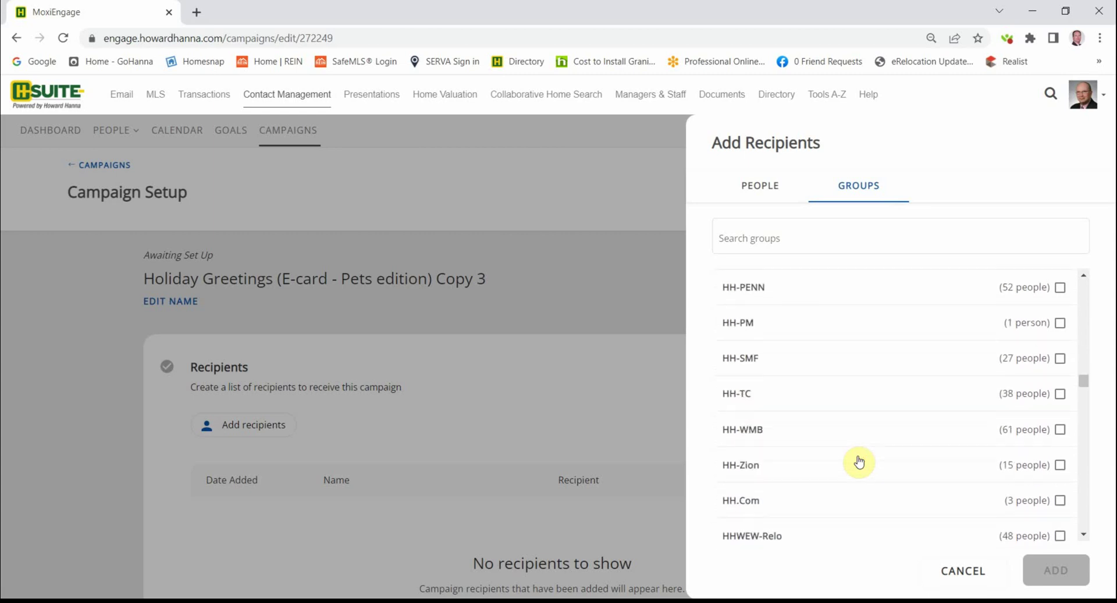
scroll(859, 462, down, 15)
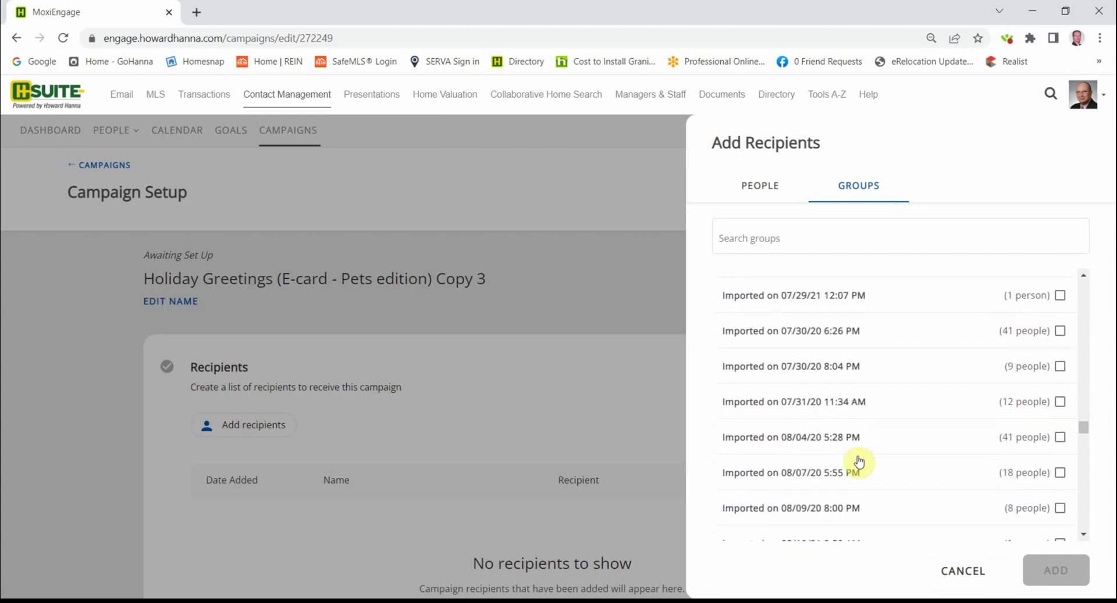
scroll(860, 462, down, 15)
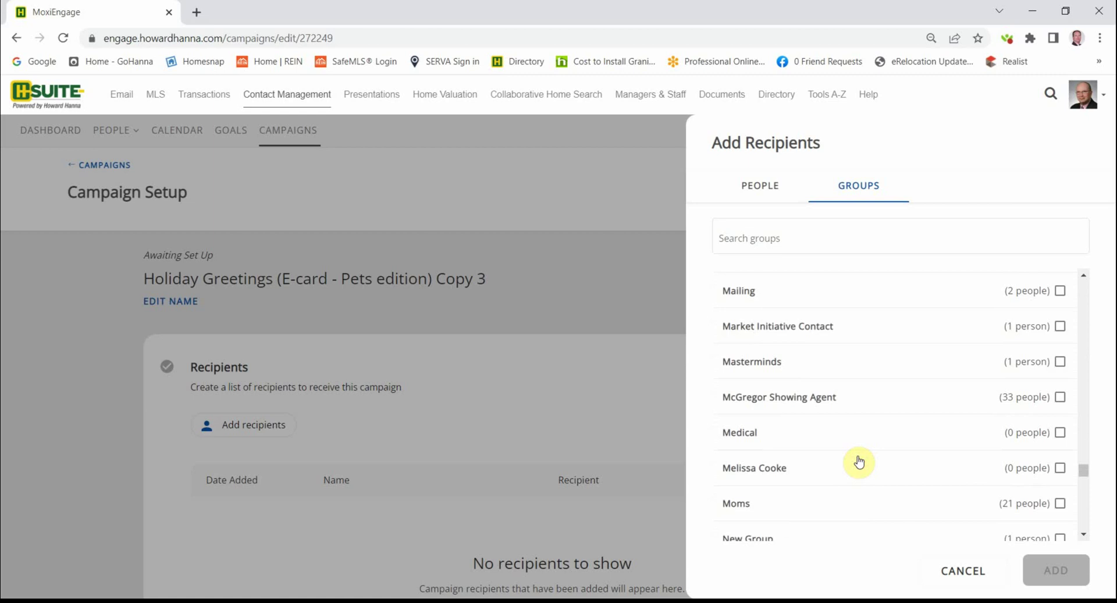
scroll(859, 462, up, 2)
scroll(859, 462, down, 6)
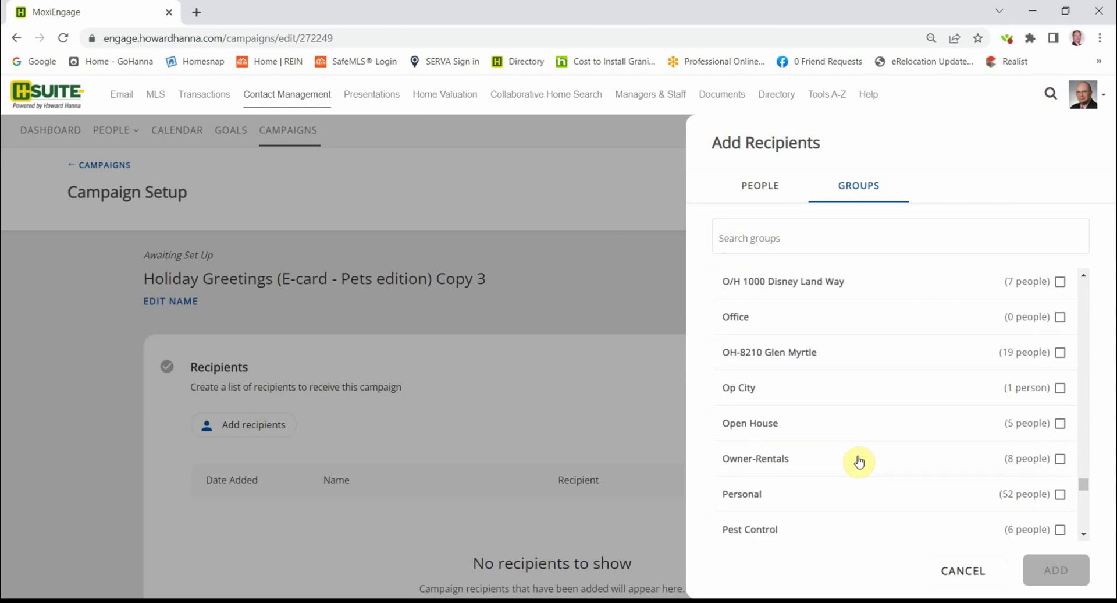
scroll(859, 462, down, 1)
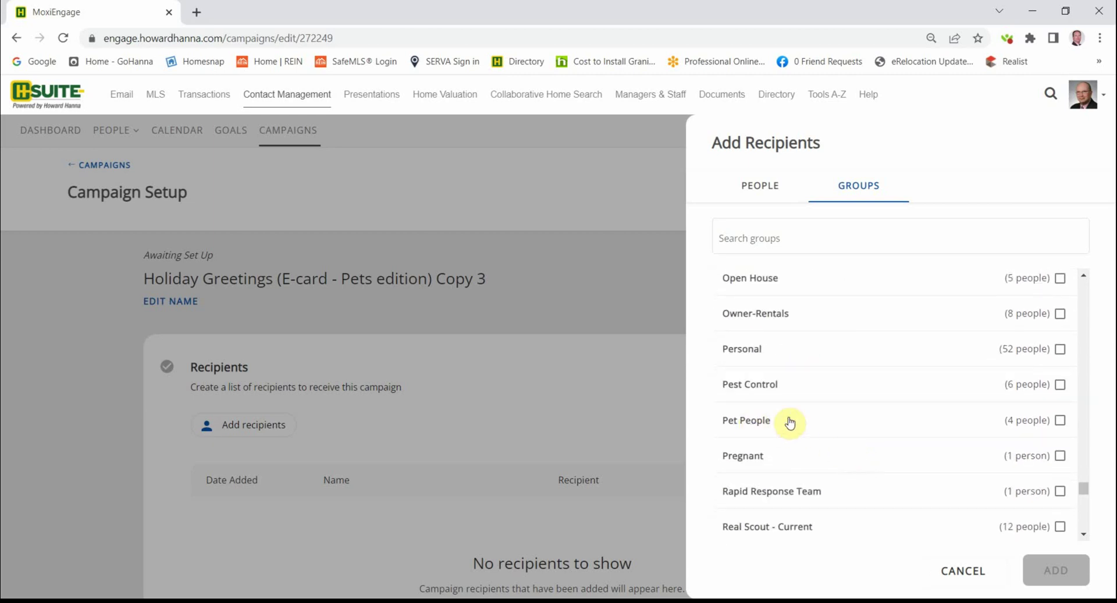
click(1060, 421)
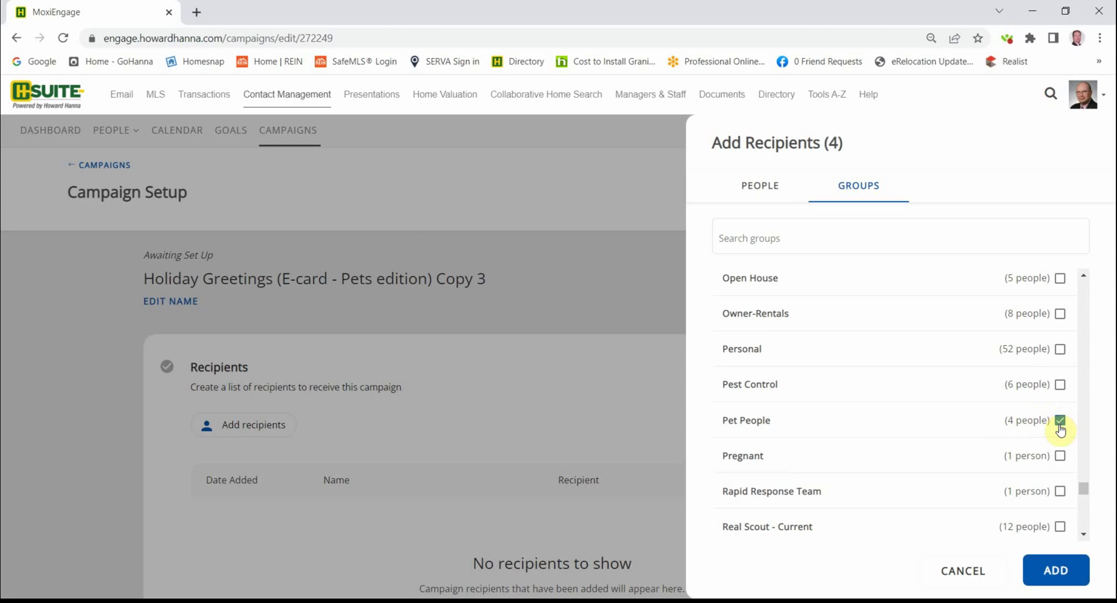
click(1054, 573)
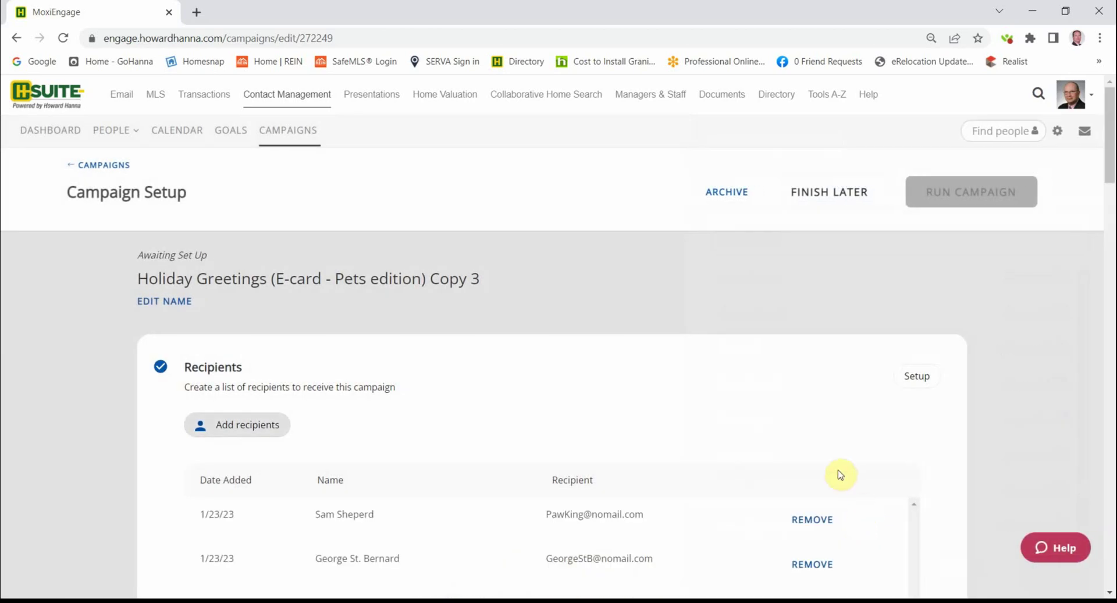
Save the recipient list and run the Holiday Greetings (E-card - Pets edition) Copy 3 campaign
scroll(833, 469, down, 3)
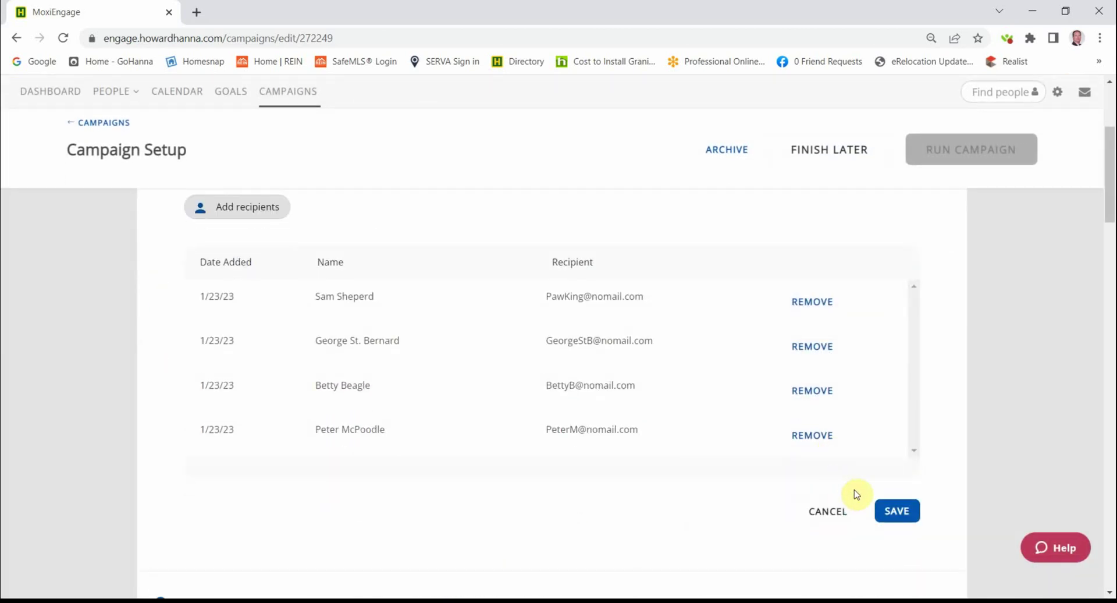
click(897, 511)
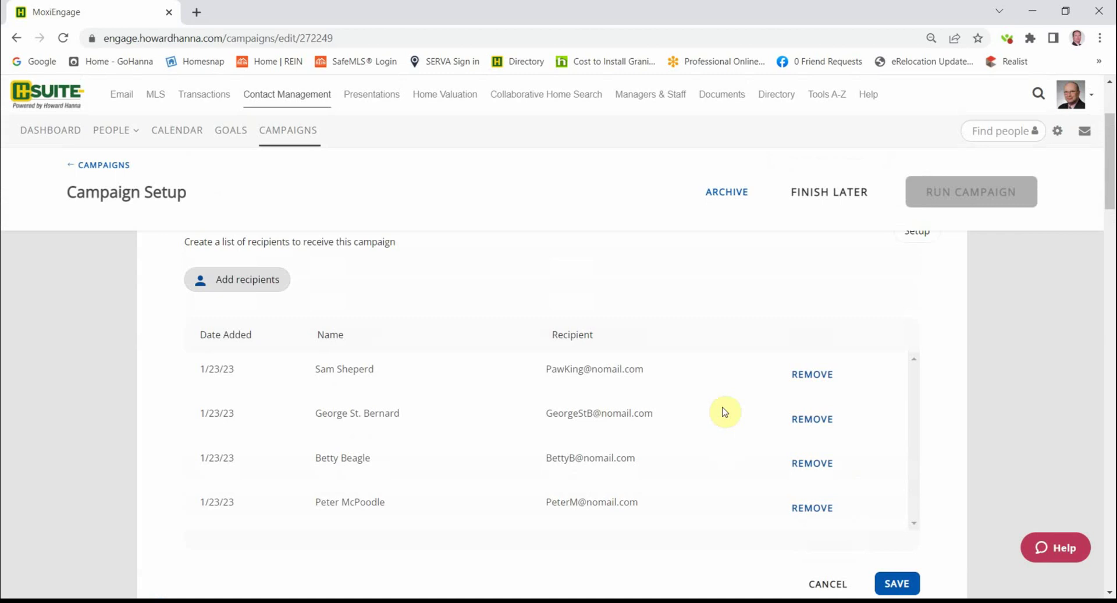
scroll(757, 535, down, 1)
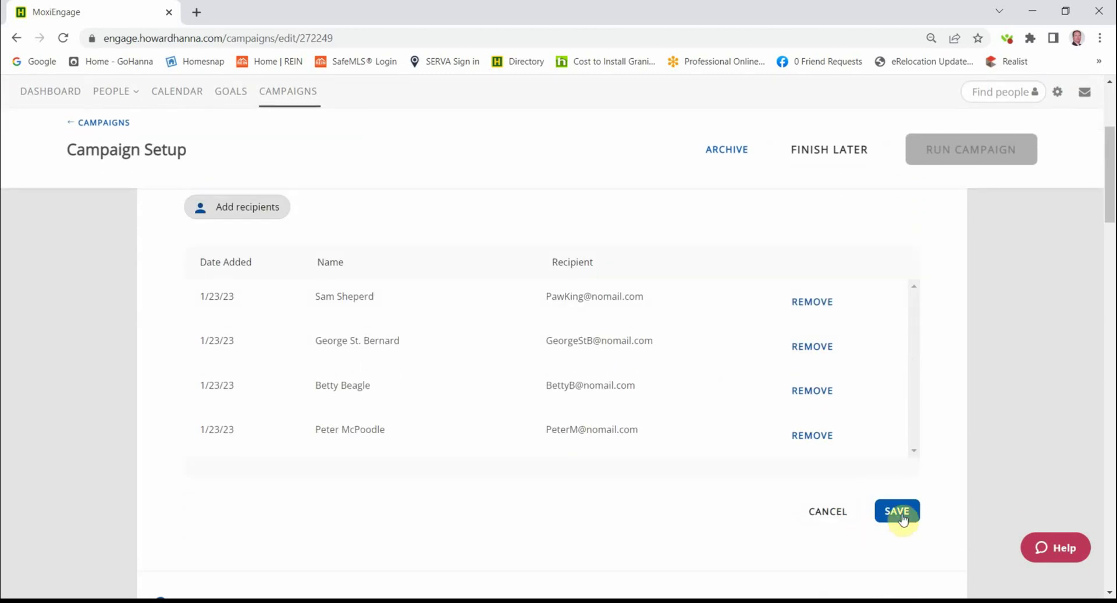
click(902, 511)
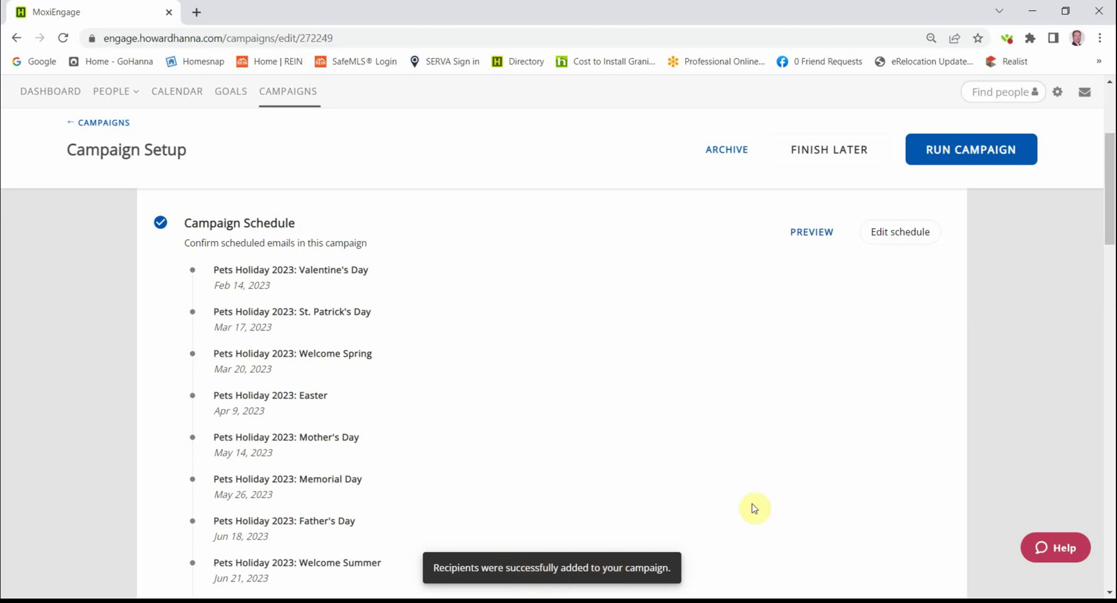
scroll(765, 489, up, 4)
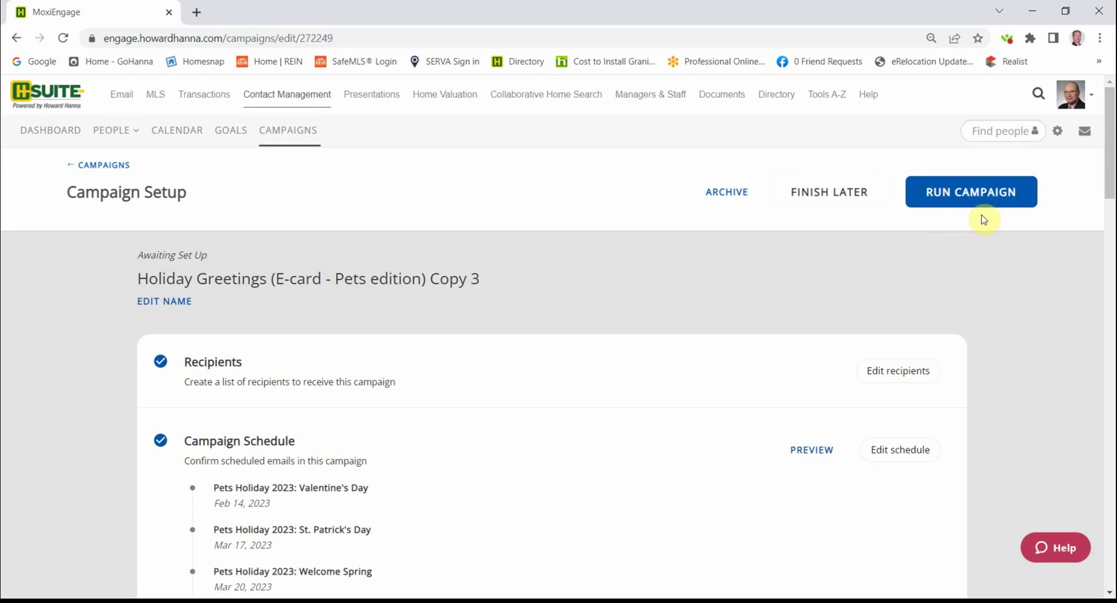
click(971, 197)
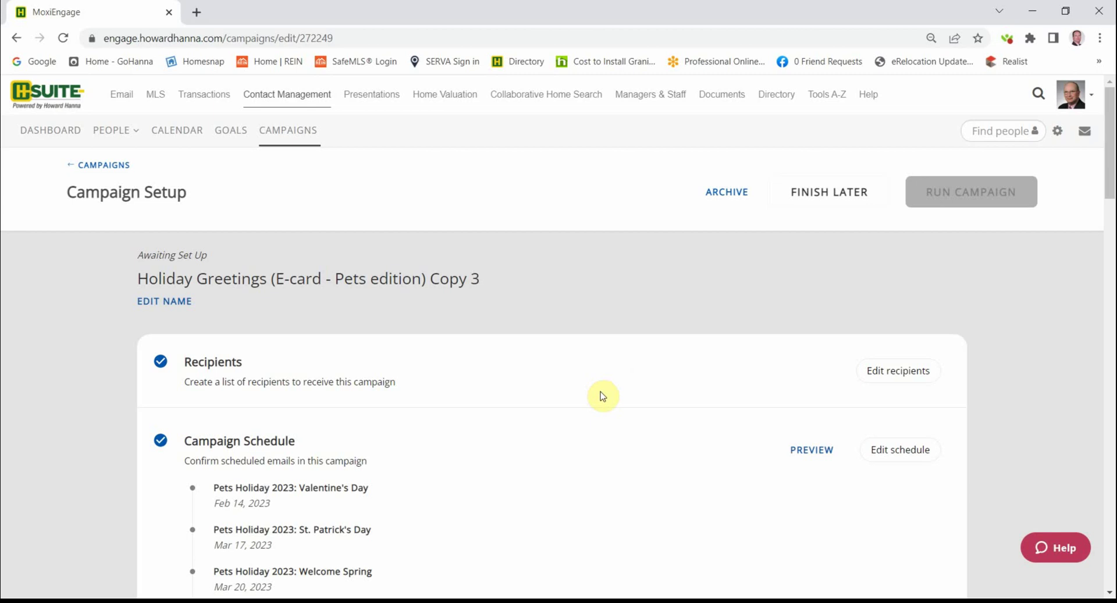
Review the campaign's scheduled and past emails and return to the campaigns list
scroll(605, 395, down, 12)
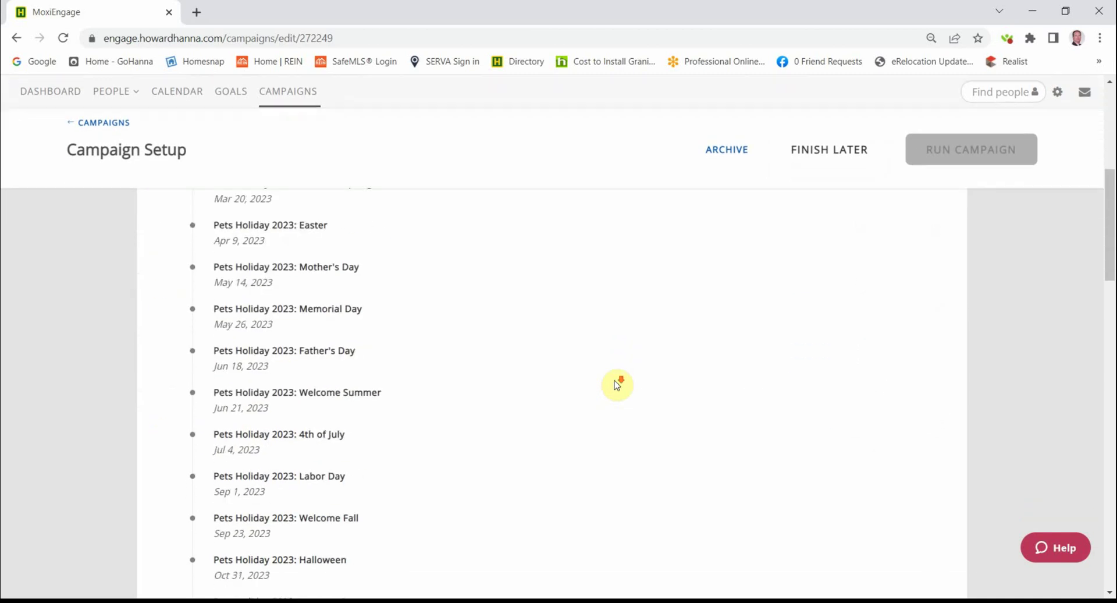
scroll(617, 384, down, 14)
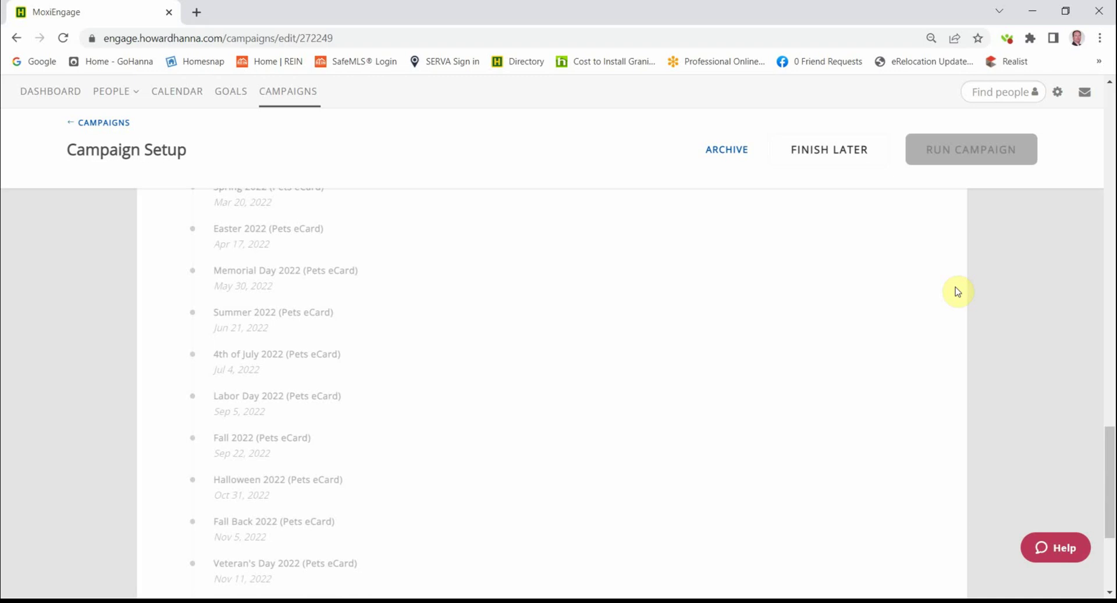
scroll(956, 289, up, 10)
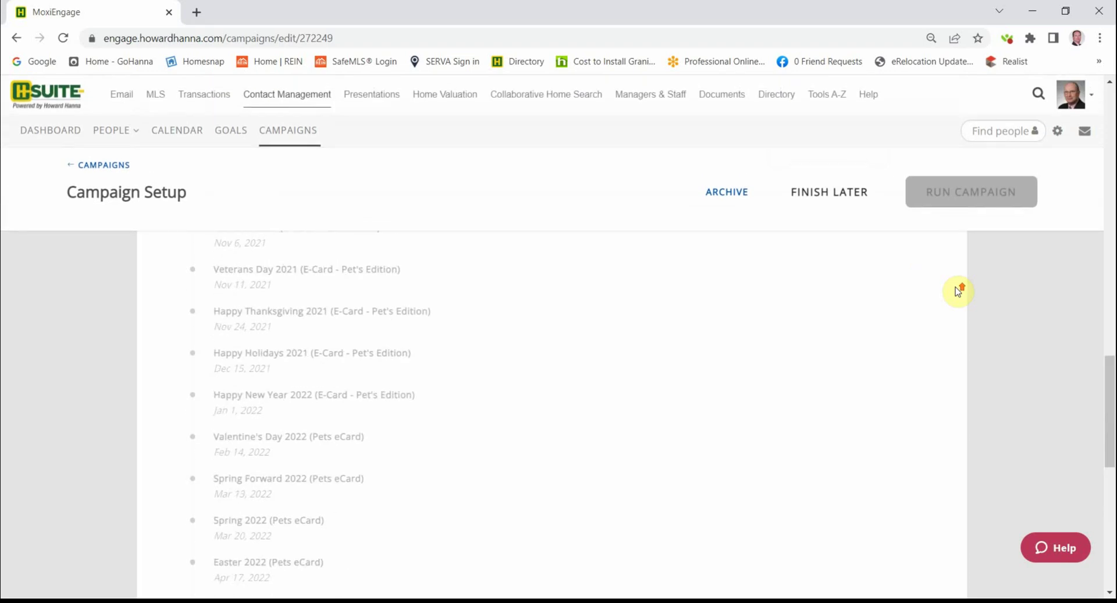
scroll(957, 291, up, 7)
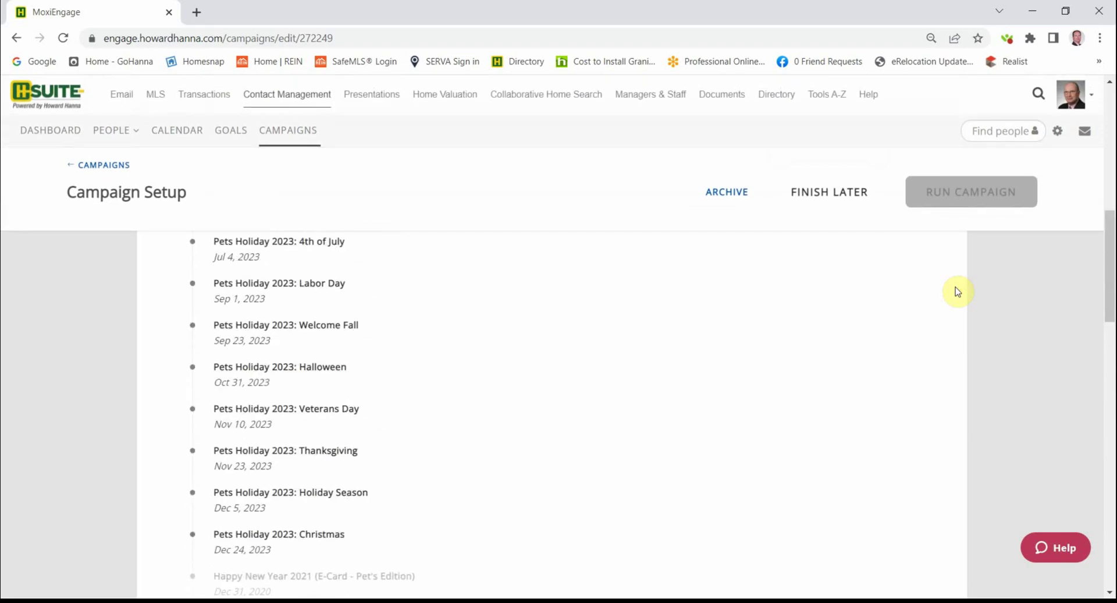
scroll(957, 291, up, 5)
key(alt+Left)
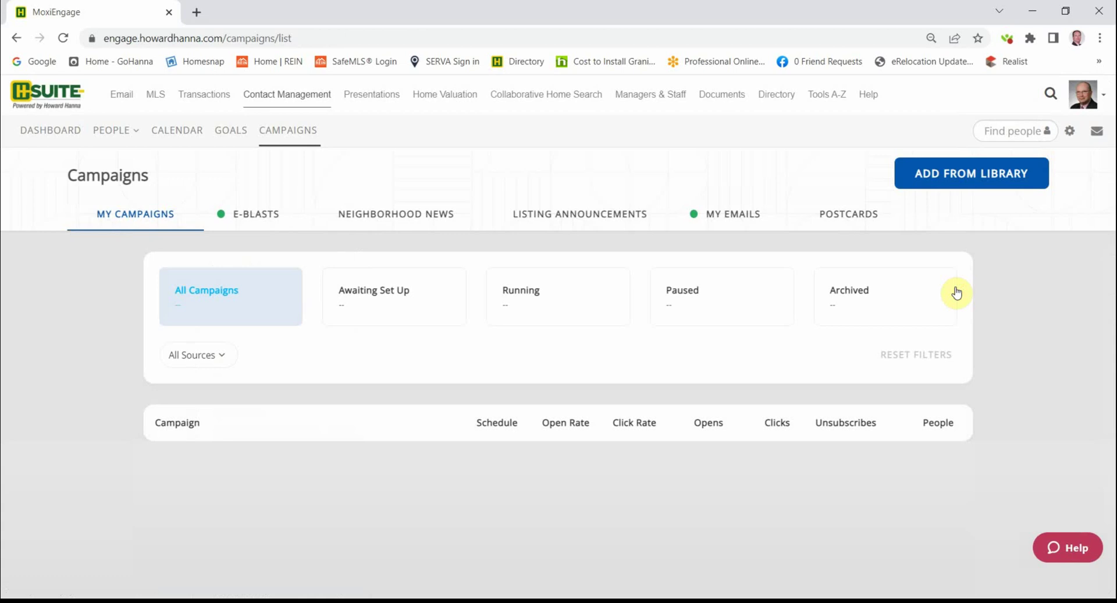